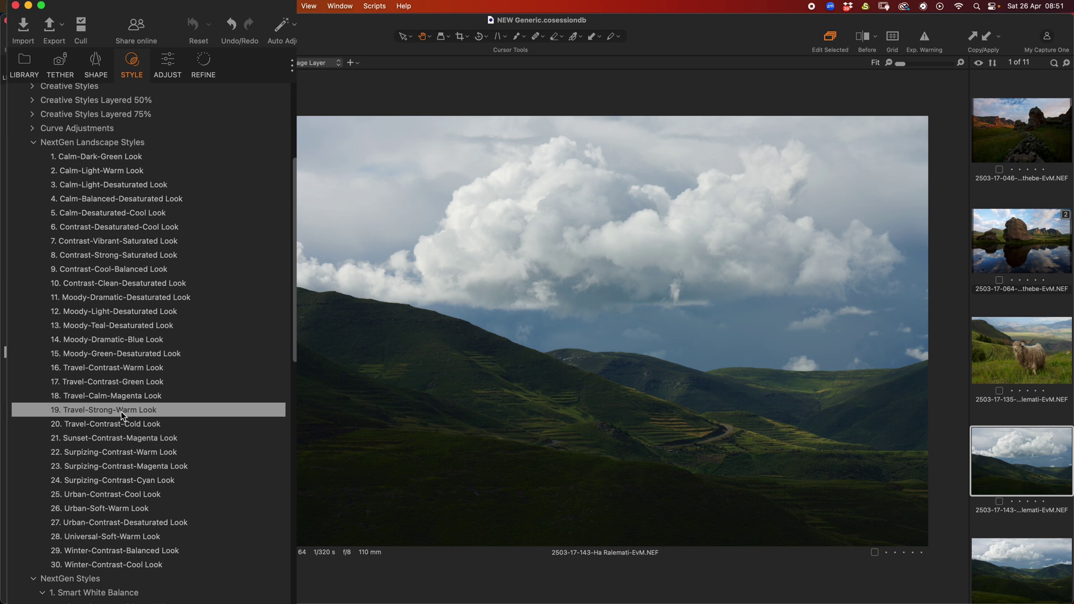
Apply the "19. Travel-Strong-Warm Look" style to a new layer on the cloud photo and return to the adjustment tools
{"action": "right_click", "coordinate": [123, 365]}
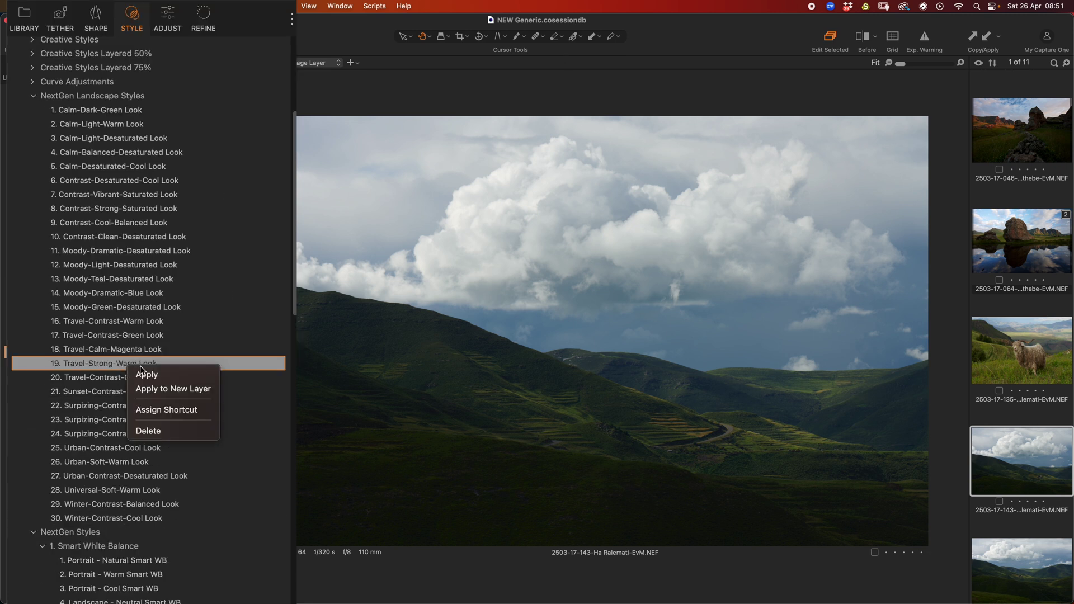
{"action": "left_click", "coordinate": [169, 390]}
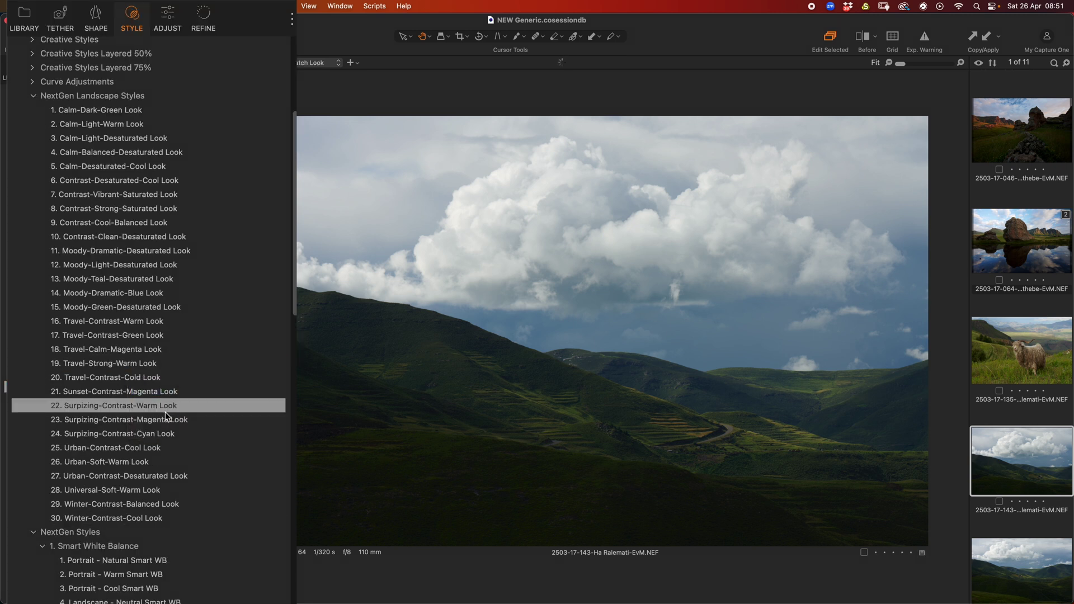
{"action": "left_click", "coordinate": [168, 19]}
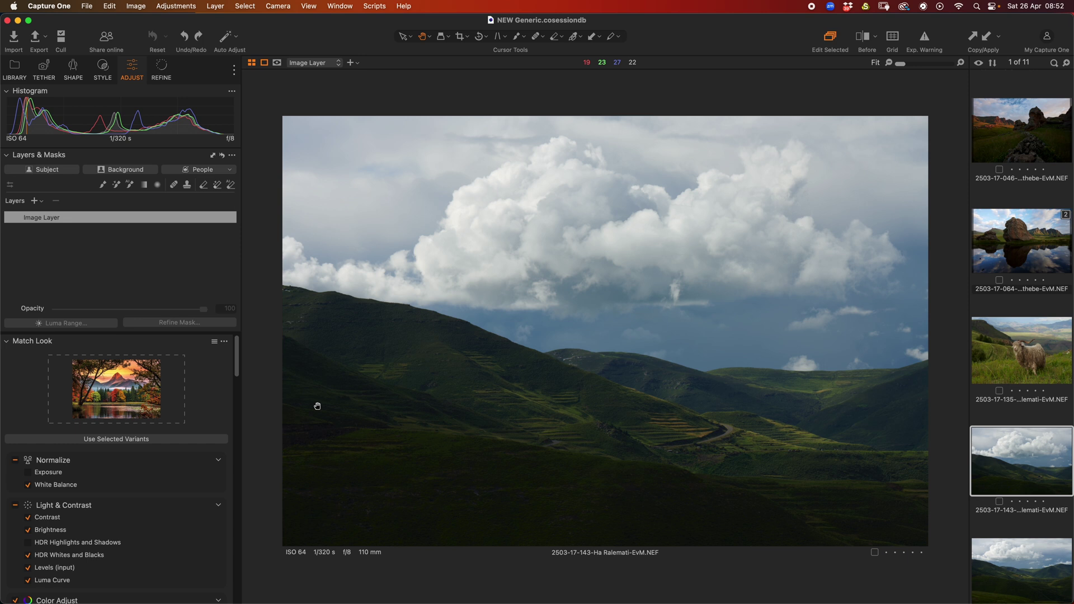
Select the photo 2503-17-046 and add the Match Look tool to the adjustment tools
{"action": "left_click", "coordinate": [1046, 164]}
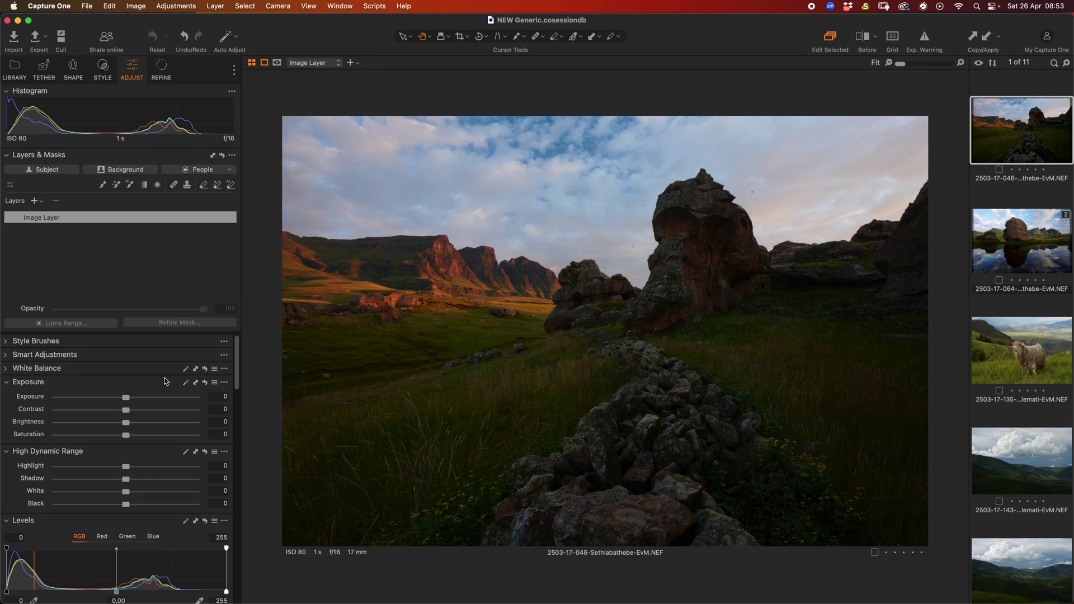
{"action": "right_click", "coordinate": [165, 345]}
{"action": "mouse_move", "coordinate": [170, 346]}
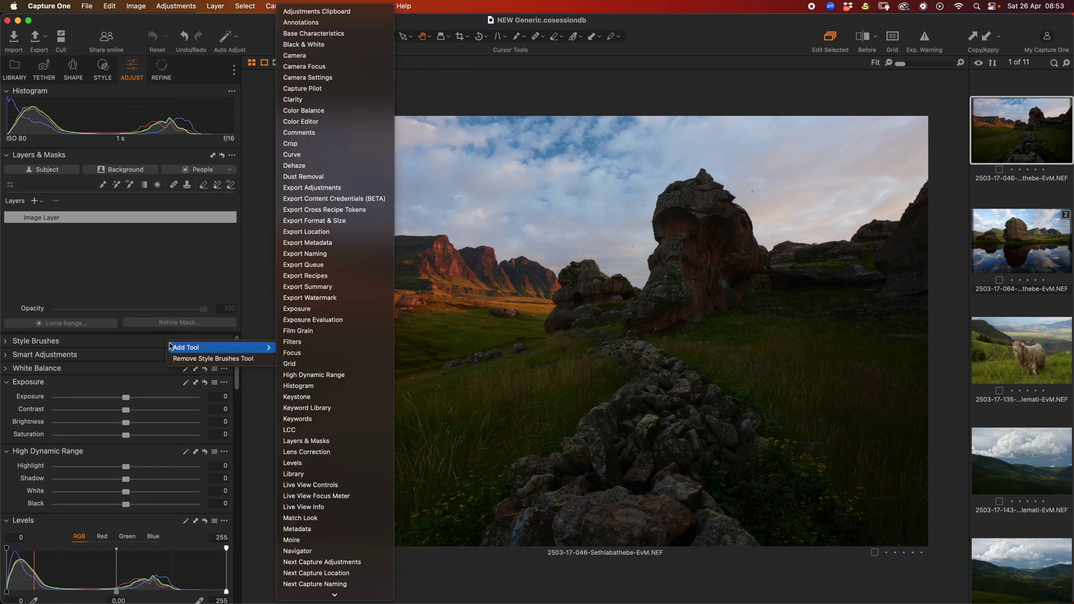
{"action": "mouse_move", "coordinate": [312, 603]}
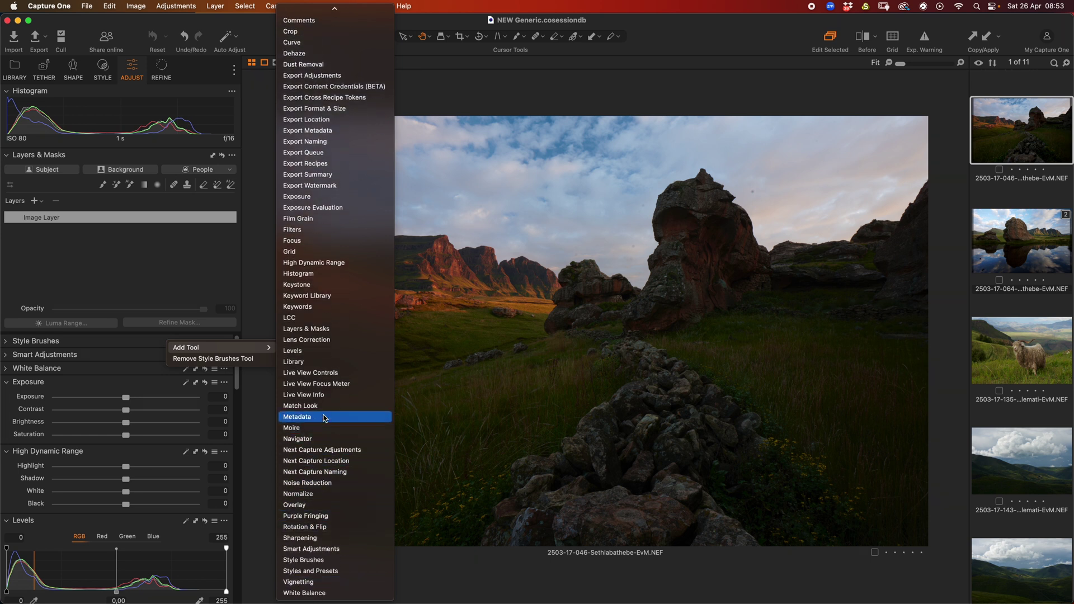
{"action": "left_click", "coordinate": [327, 408]}
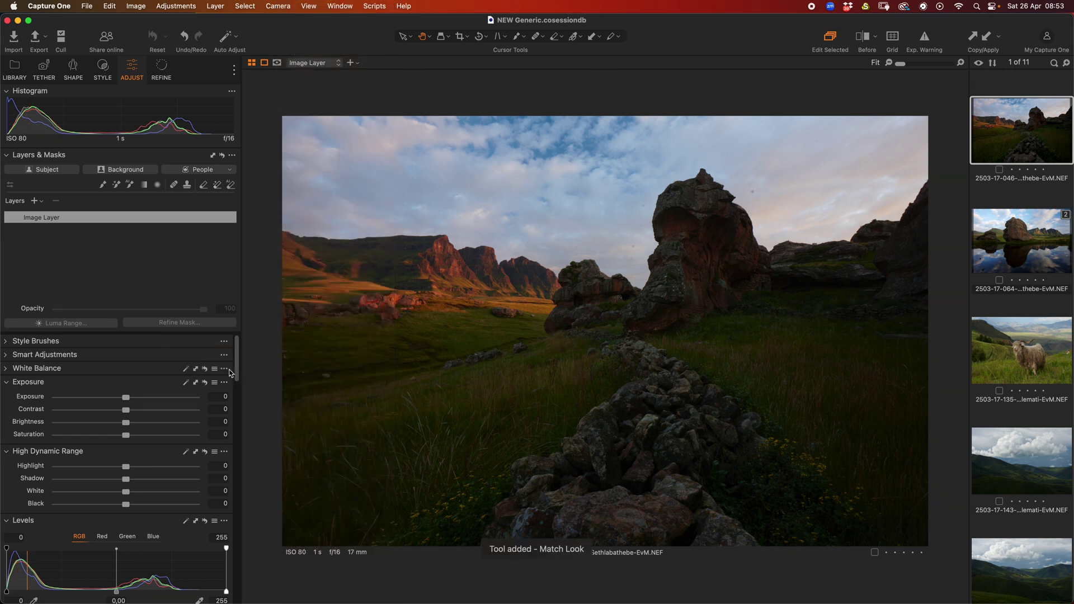
Detach the Match Look tool from the tool list and dock it directly above Style Brushes
{"action": "left_click_drag", "start_coordinate": [236, 364], "coordinate": [236, 590]}
{"action": "left_click_drag", "start_coordinate": [120, 366], "coordinate": [466, 362]}
{"action": "scroll", "coordinate": [118, 475], "scroll_direction": "up", "scroll_amount": 10}
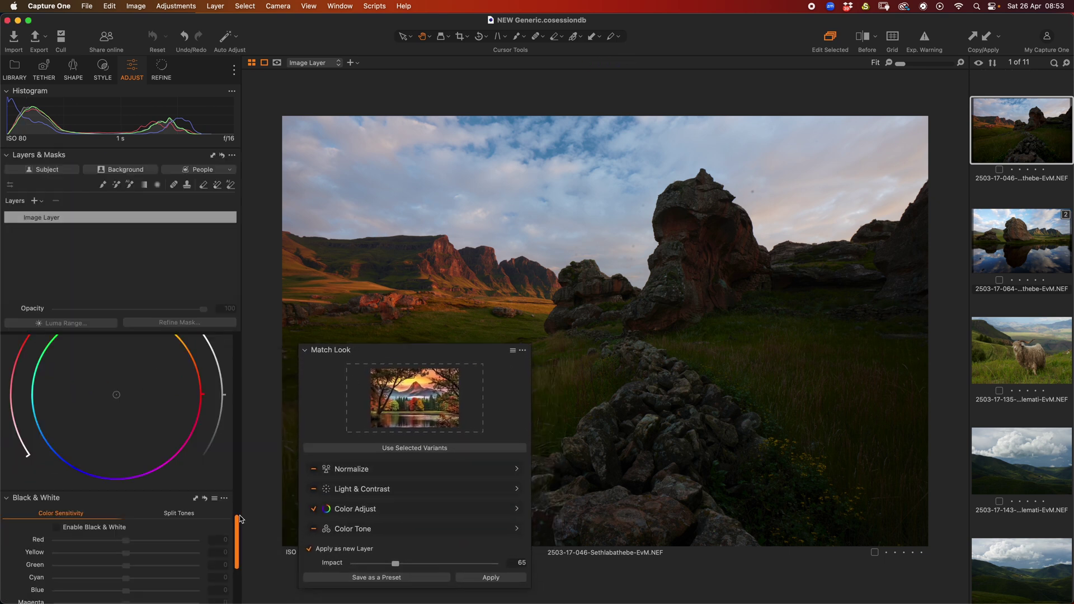
{"action": "mouse_move", "coordinate": [336, 349]}
{"action": "left_mouse_down"}
{"action": "mouse_move", "coordinate": [152, 340]}
{"action": "mouse_move", "coordinate": [137, 397]}
{"action": "mouse_move", "coordinate": [127, 365]}
{"action": "mouse_move", "coordinate": [149, 375]}
{"action": "left_mouse_up"}
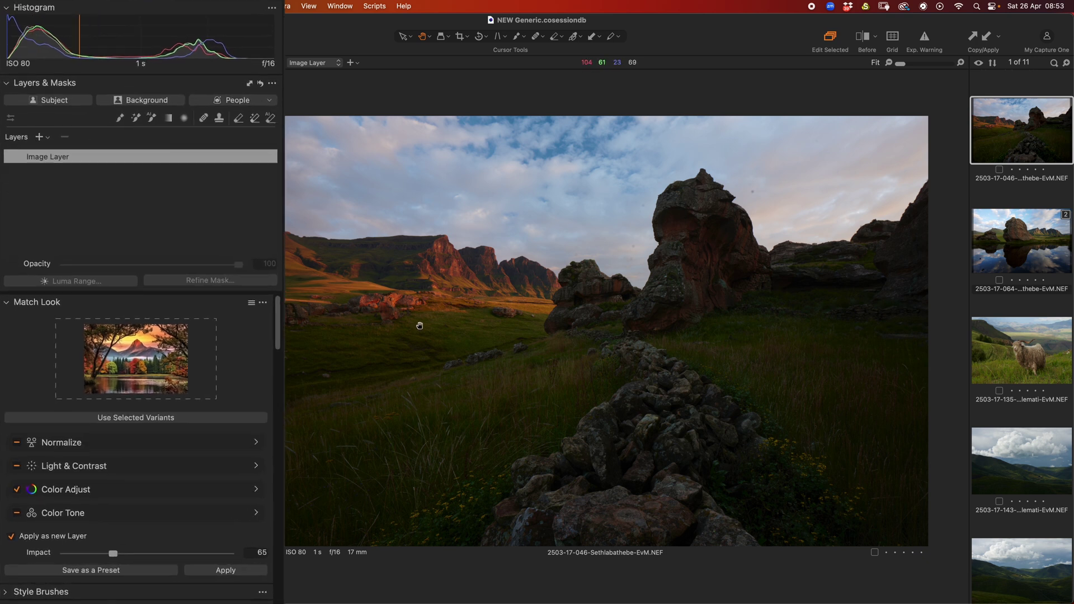
Use photo 2503-17-046 as the Match Look reference and apply its look to the sheep photo 2503-17-135 as a new layer
{"action": "left_click", "coordinate": [248, 398]}
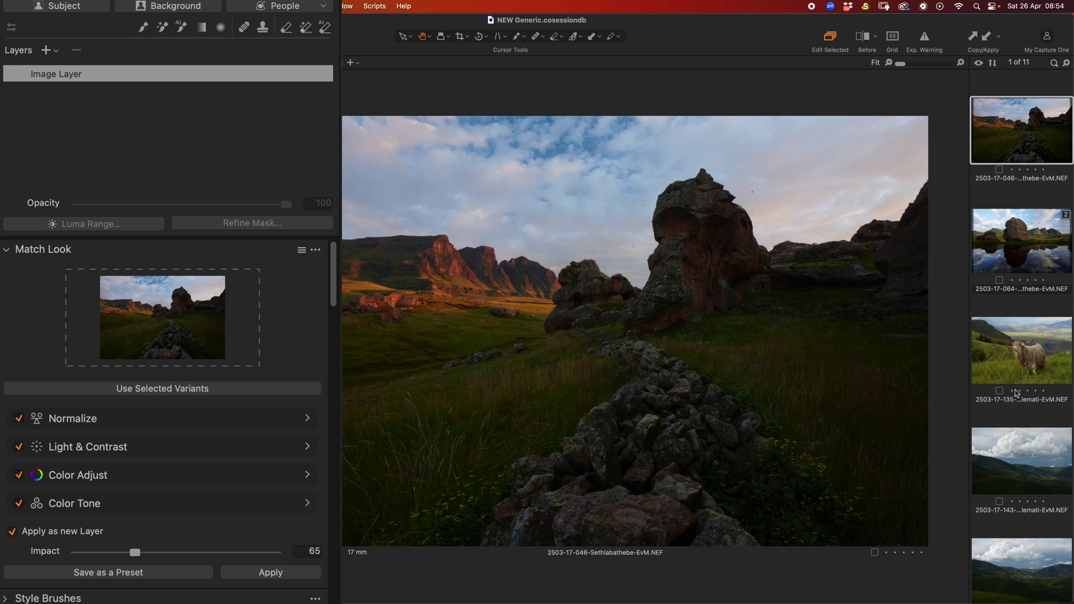
{"action": "left_click", "coordinate": [1024, 370]}
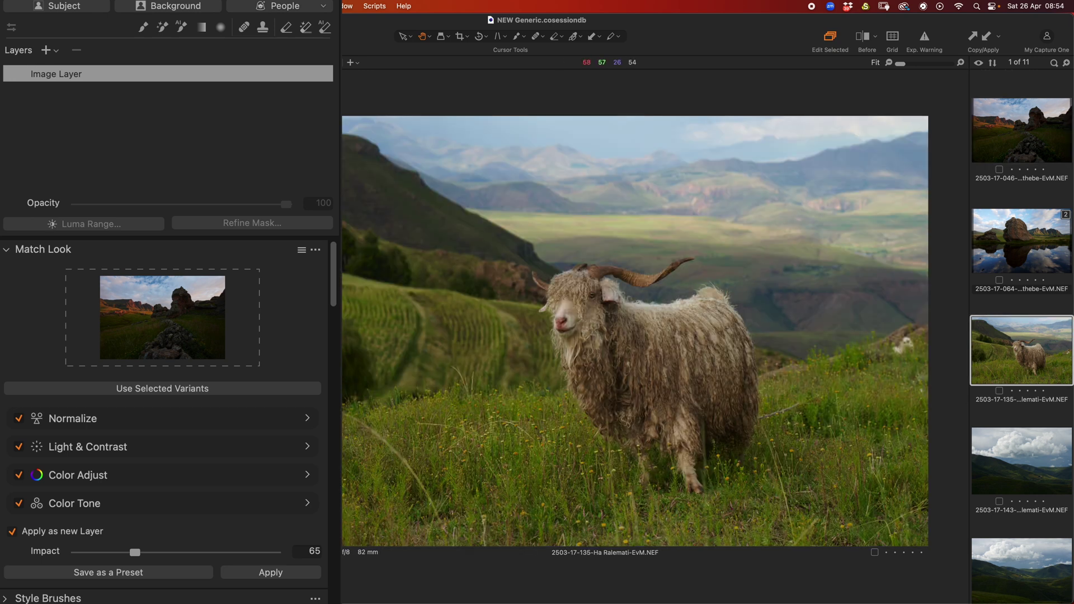
{"action": "left_click", "coordinate": [274, 574]}
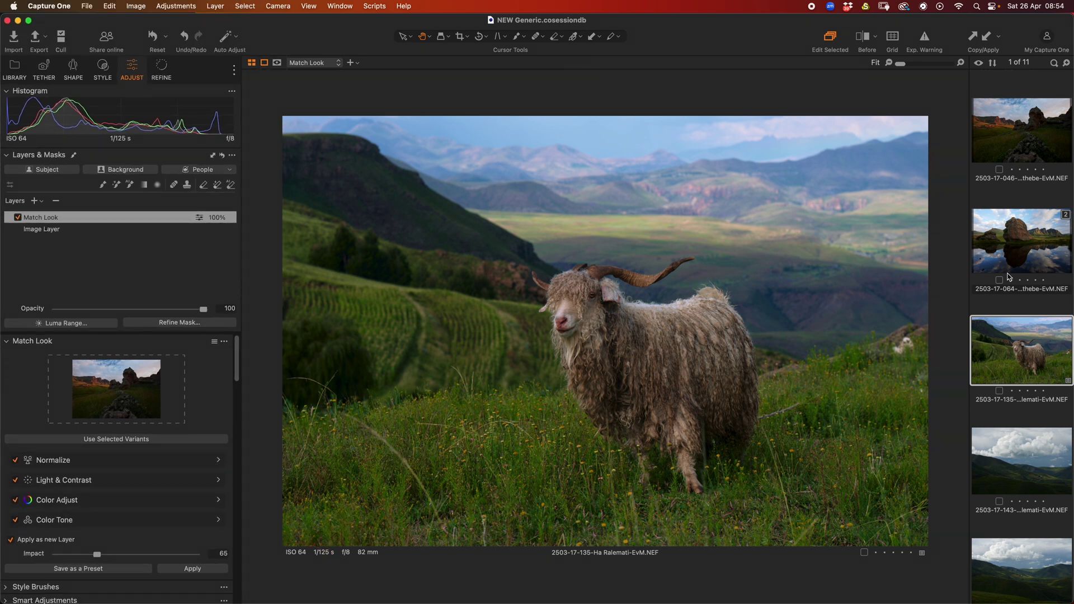
Examine the Exposure, High Dynamic Range, Levels and per-channel Curve adjustments in the Match Look layer of photo 2503-17-046
{"action": "left_click", "coordinate": [1036, 162], "text": "super"}
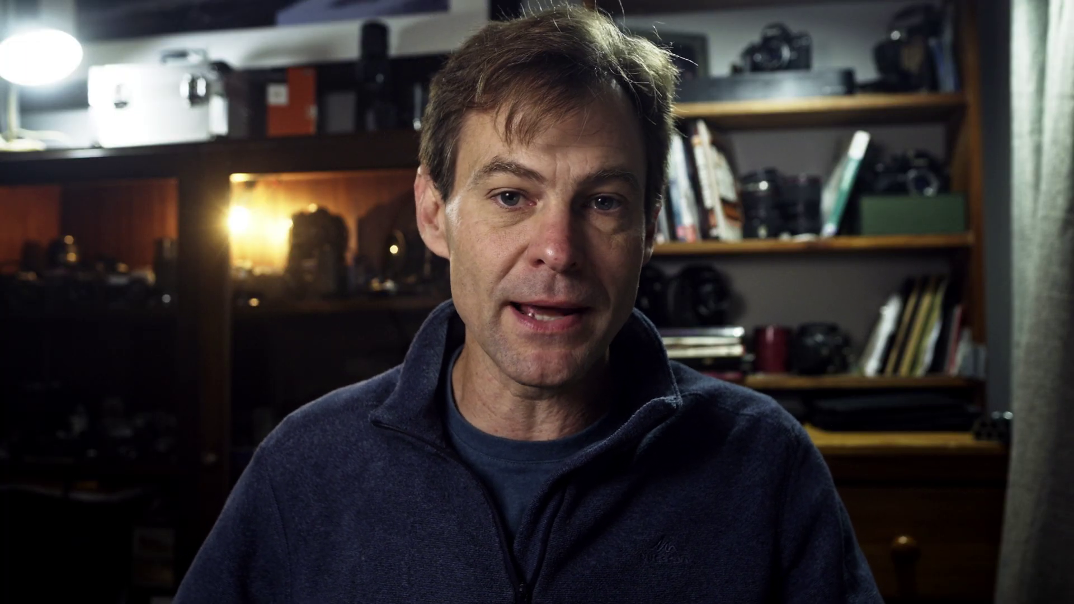
{"action": "scroll", "coordinate": [252, 414], "scroll_direction": "down", "scroll_amount": 5}
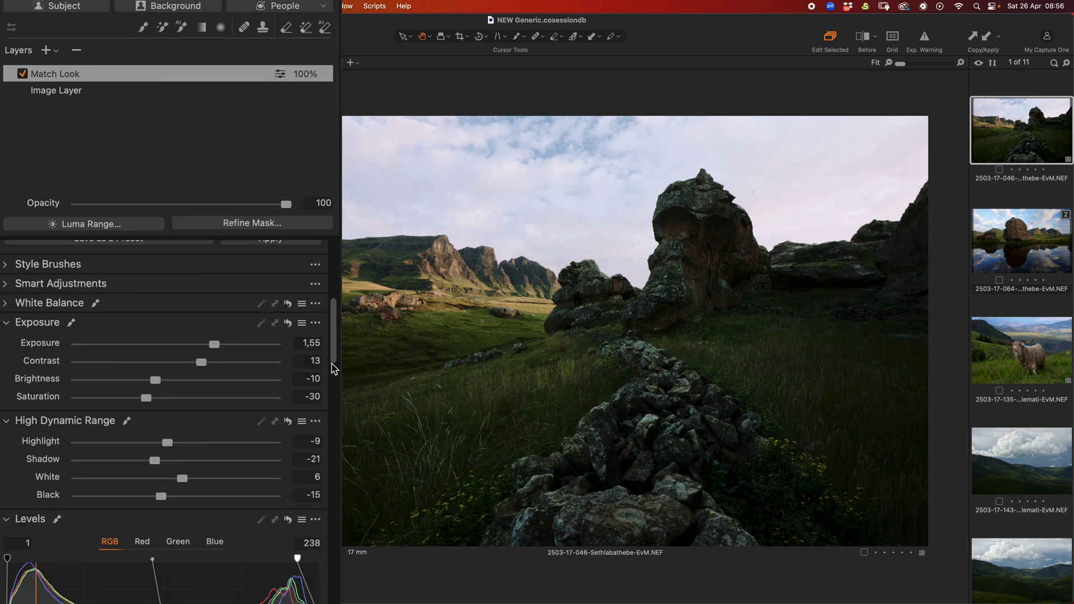
{"action": "scroll", "coordinate": [334, 369], "scroll_direction": "down", "scroll_amount": 5}
{"action": "scroll", "coordinate": [336, 377], "scroll_direction": "down", "scroll_amount": 1}
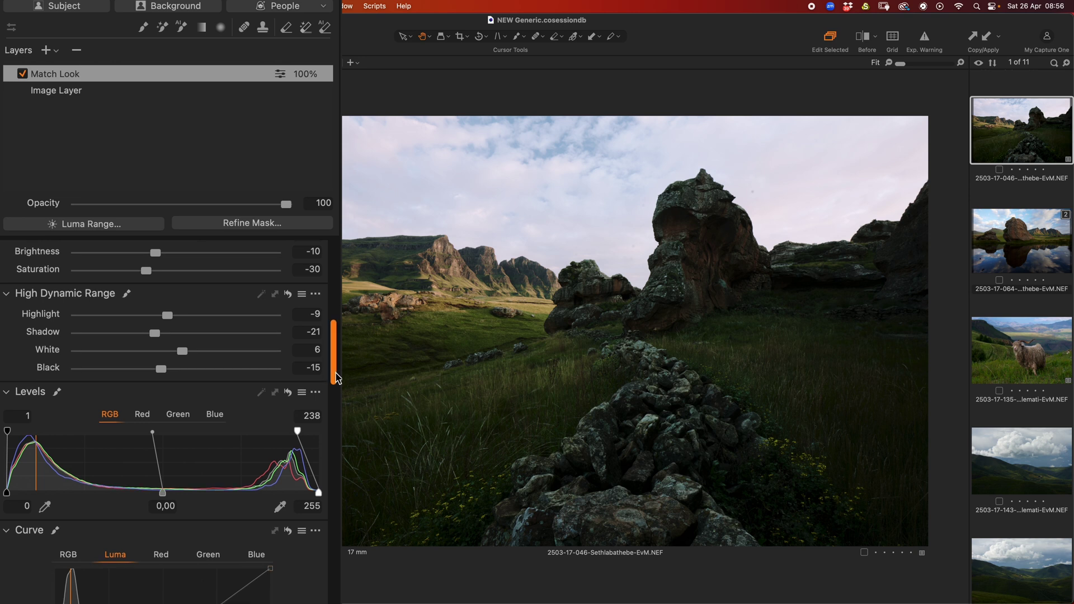
{"action": "scroll", "coordinate": [336, 378], "scroll_direction": "down", "scroll_amount": 2}
{"action": "scroll", "coordinate": [336, 388], "scroll_direction": "down", "scroll_amount": 6}
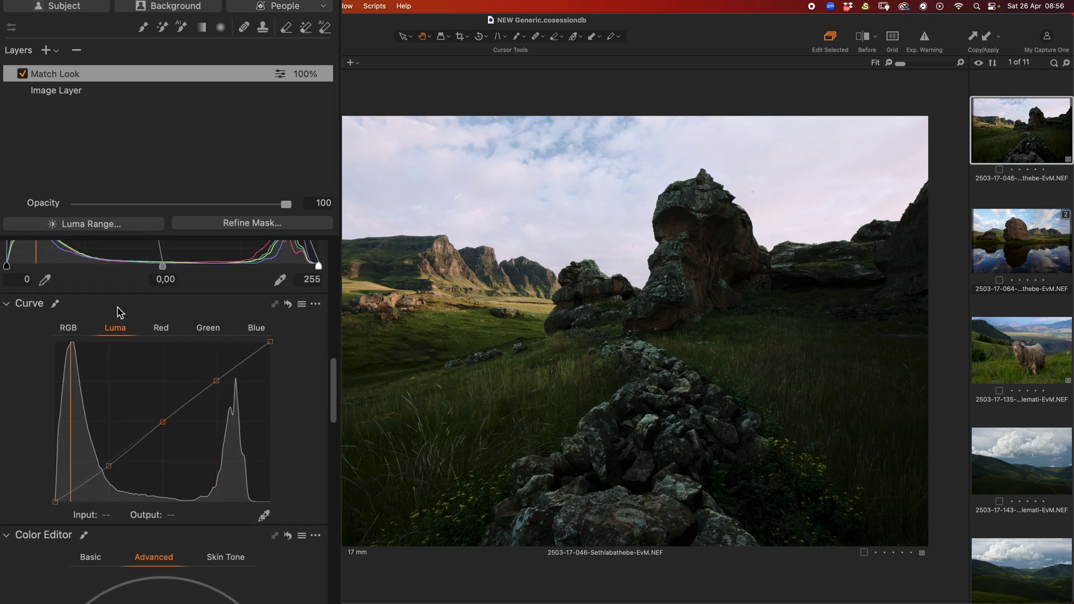
{"action": "left_click", "coordinate": [74, 331]}
{"action": "left_click", "coordinate": [171, 332]}
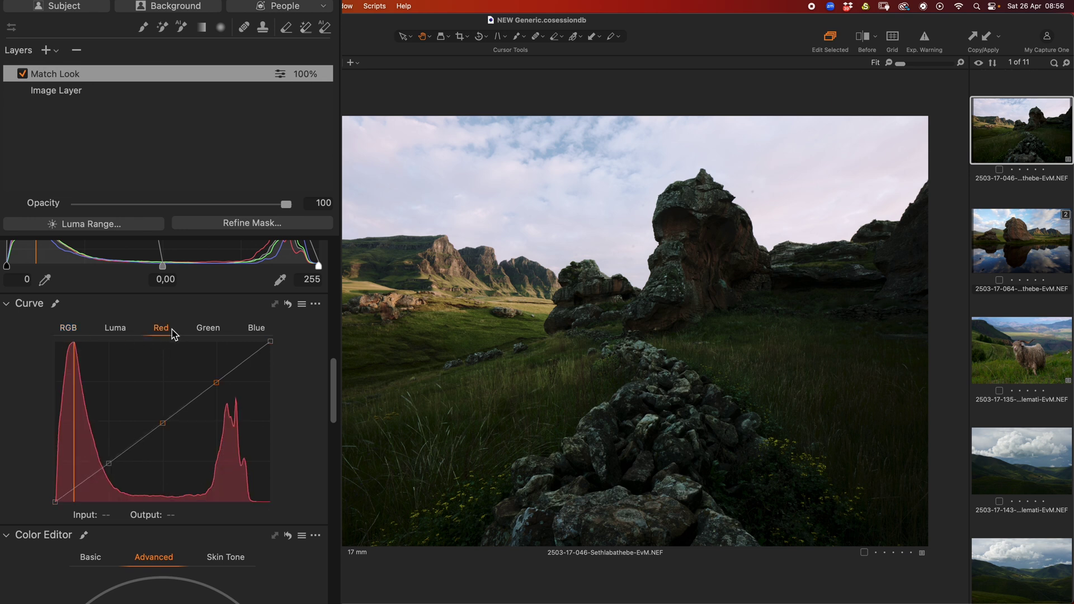
{"action": "left_click", "coordinate": [209, 331]}
{"action": "left_click", "coordinate": [258, 330]}
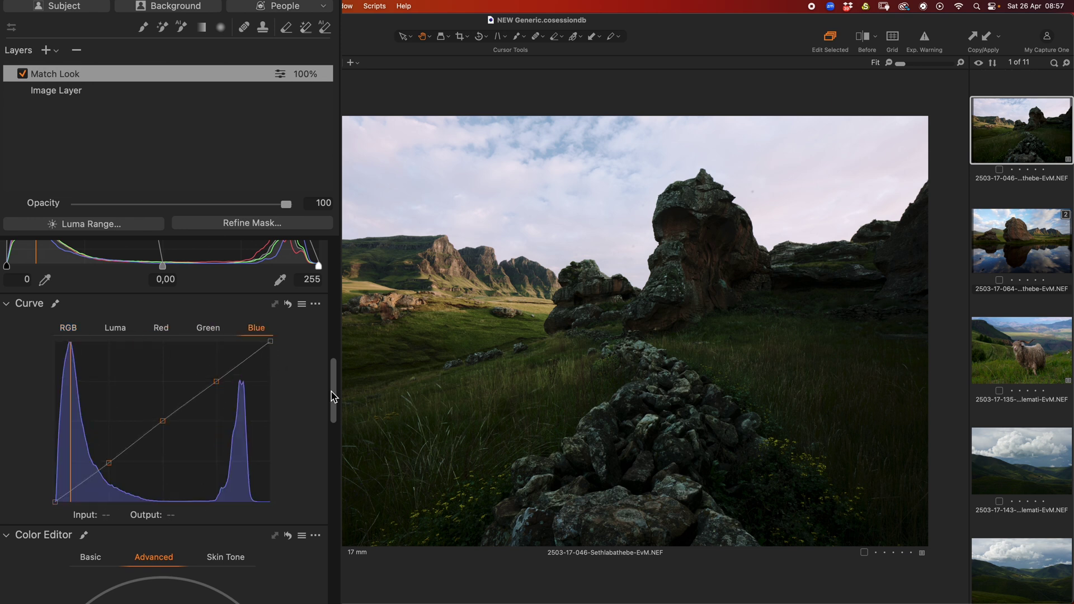
Examine the Match Look layer's basic Color Editor settings for the orange, yellow, green, cyan and blue ranges
{"action": "mouse_move", "coordinate": [338, 404]}
{"action": "left_mouse_down"}
{"action": "mouse_move", "coordinate": [329, 468]}
{"action": "mouse_move", "coordinate": [332, 414]}
{"action": "left_mouse_up"}
{"action": "left_click", "coordinate": [99, 386]}
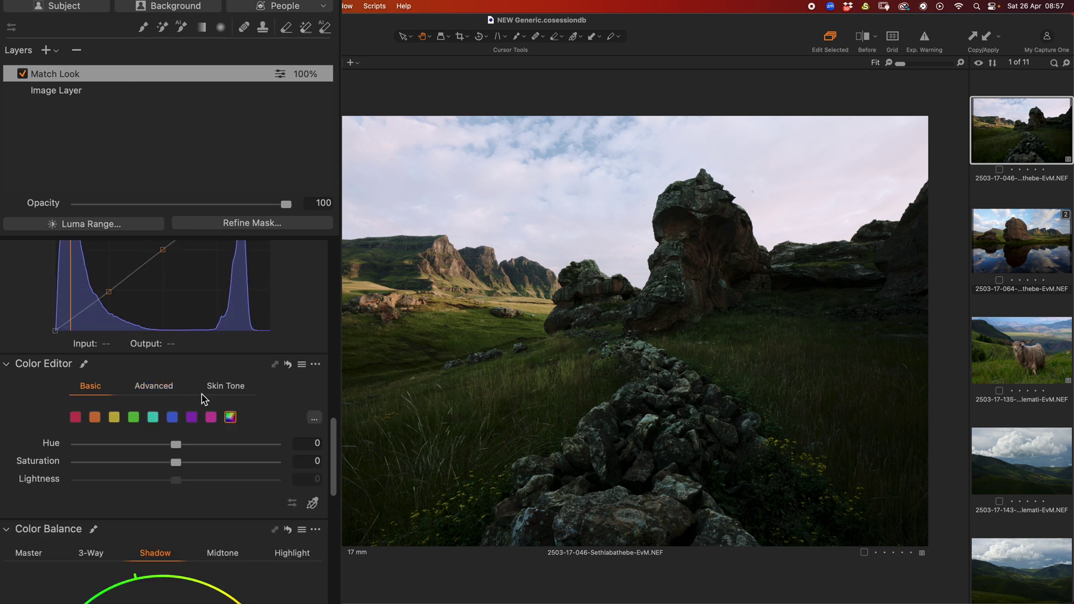
{"action": "left_click", "coordinate": [96, 418]}
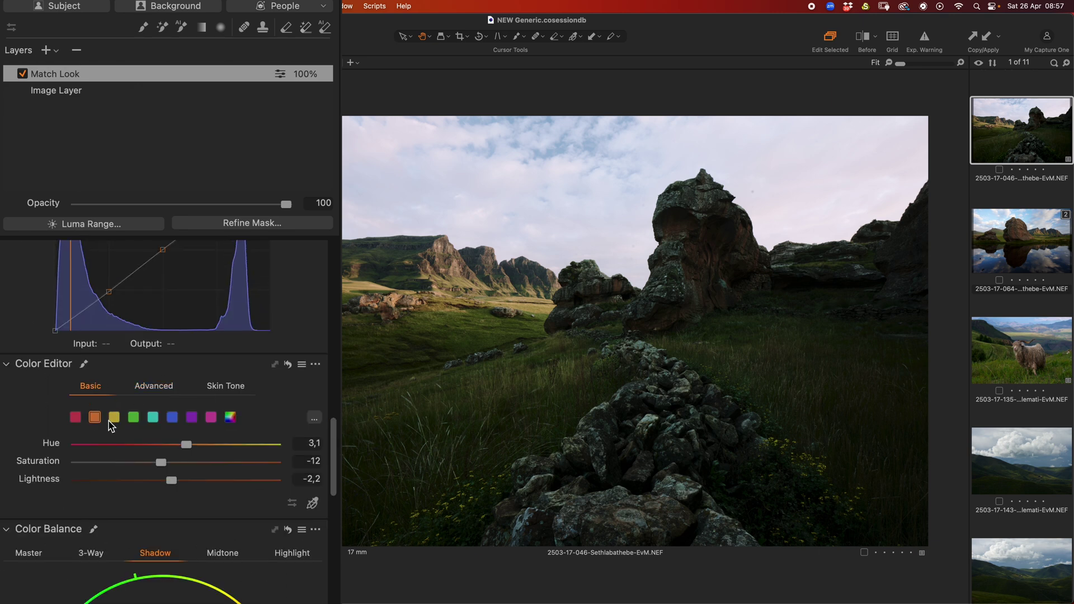
{"action": "left_click", "coordinate": [115, 419]}
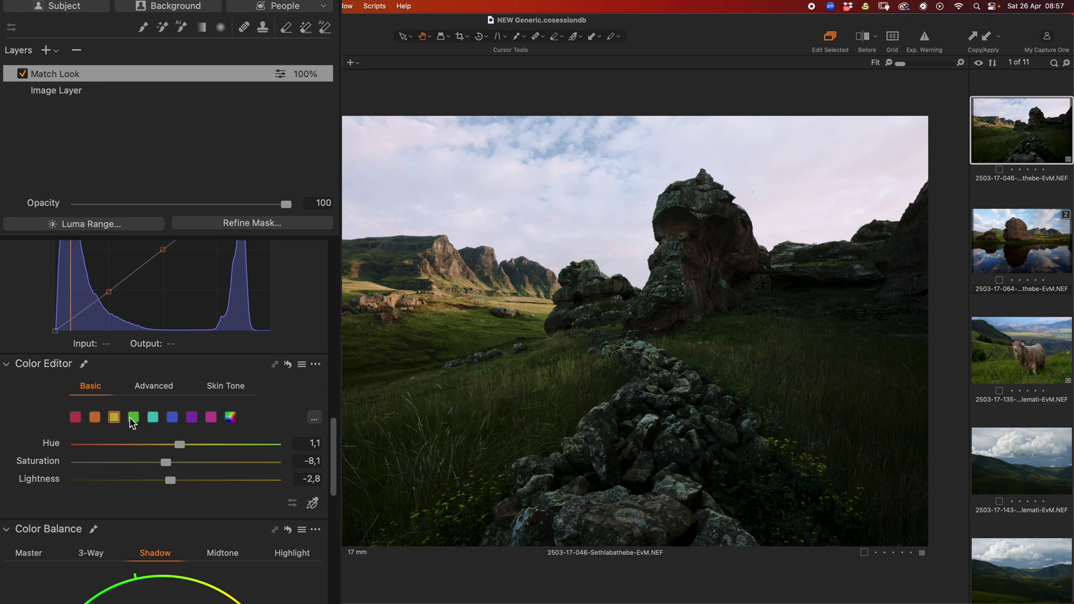
{"action": "left_click", "coordinate": [133, 419]}
{"action": "left_click", "coordinate": [153, 420]}
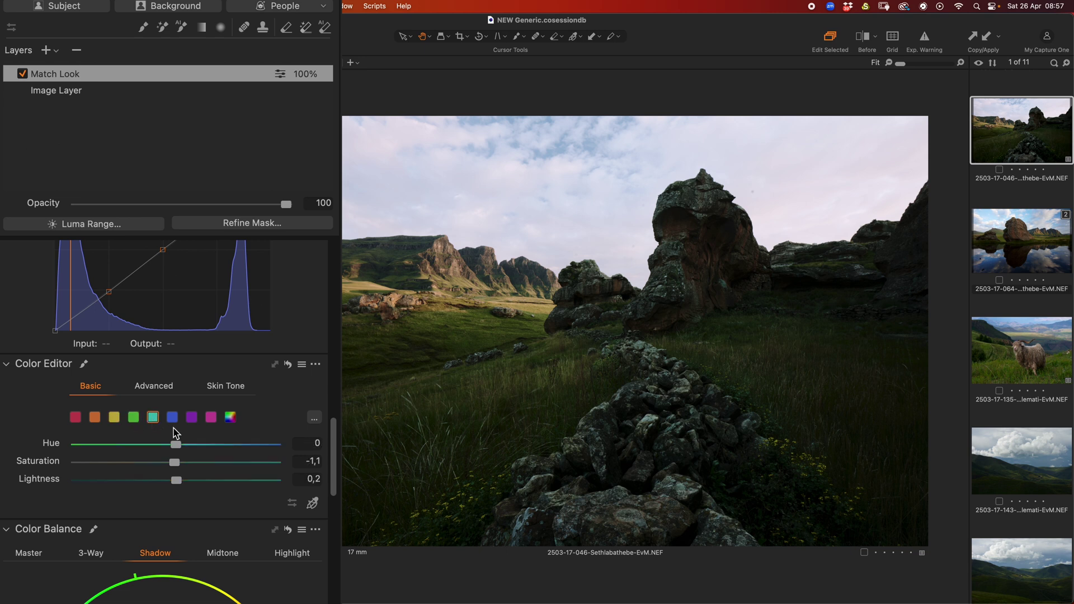
{"action": "left_click", "coordinate": [172, 419]}
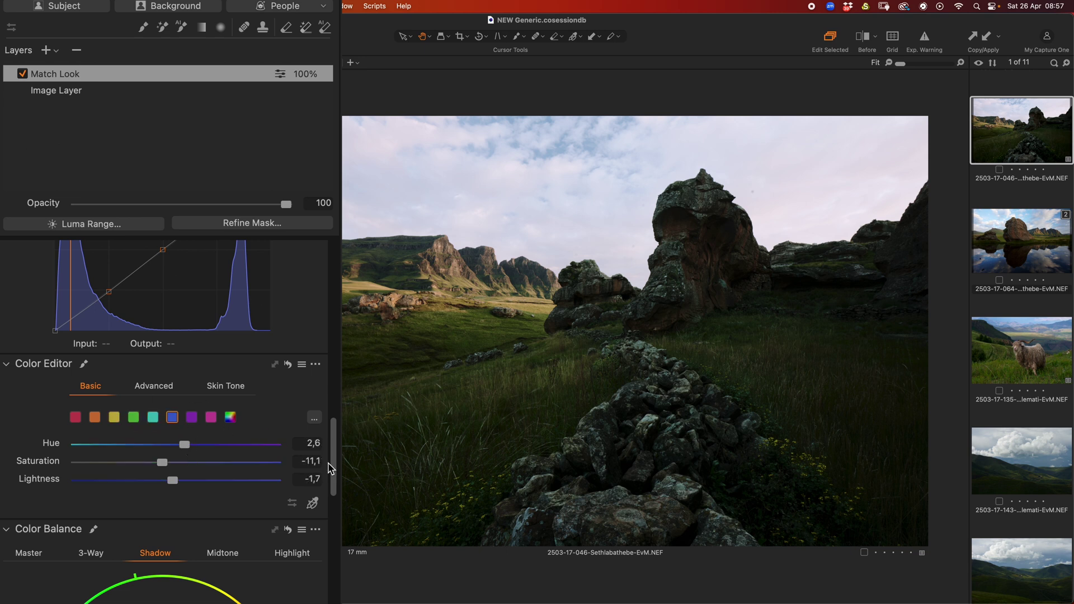
Set the Match Look Impact to 77 and exclude Exposure from its Normalize options
{"action": "left_click_drag", "start_coordinate": [334, 469], "coordinate": [327, 374]}
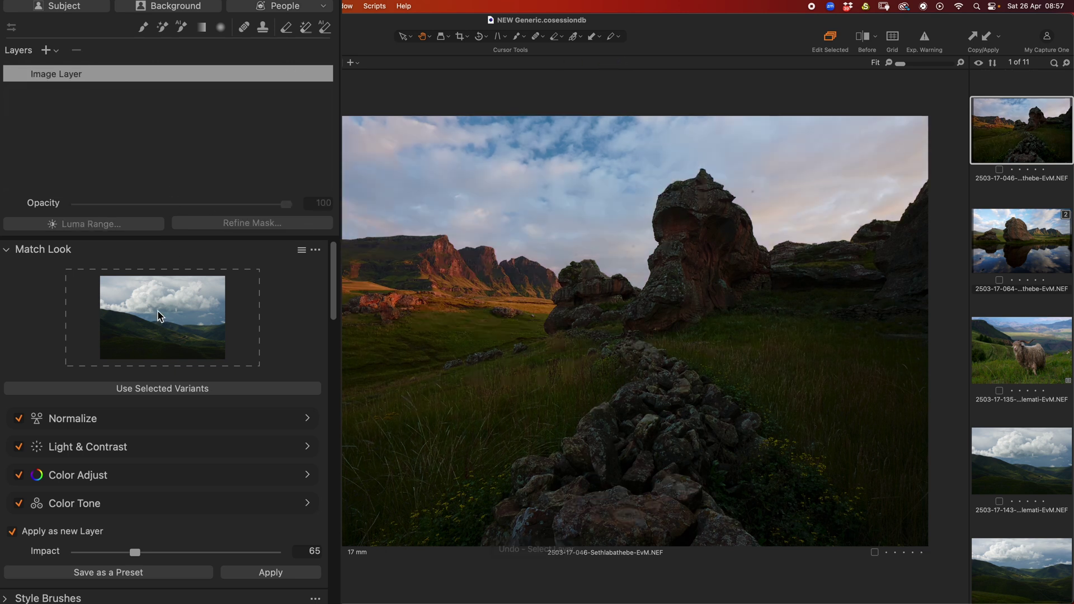
{"action": "left_click_drag", "start_coordinate": [131, 549], "coordinate": [163, 553]}
{"action": "left_click", "coordinate": [115, 425]}
{"action": "left_click", "coordinate": [36, 439]}
Exclude Brightness and HDR Highlights and Shadows from Light & Contrast, and apply the matched look as a new layer
{"action": "left_click", "coordinate": [106, 484]}
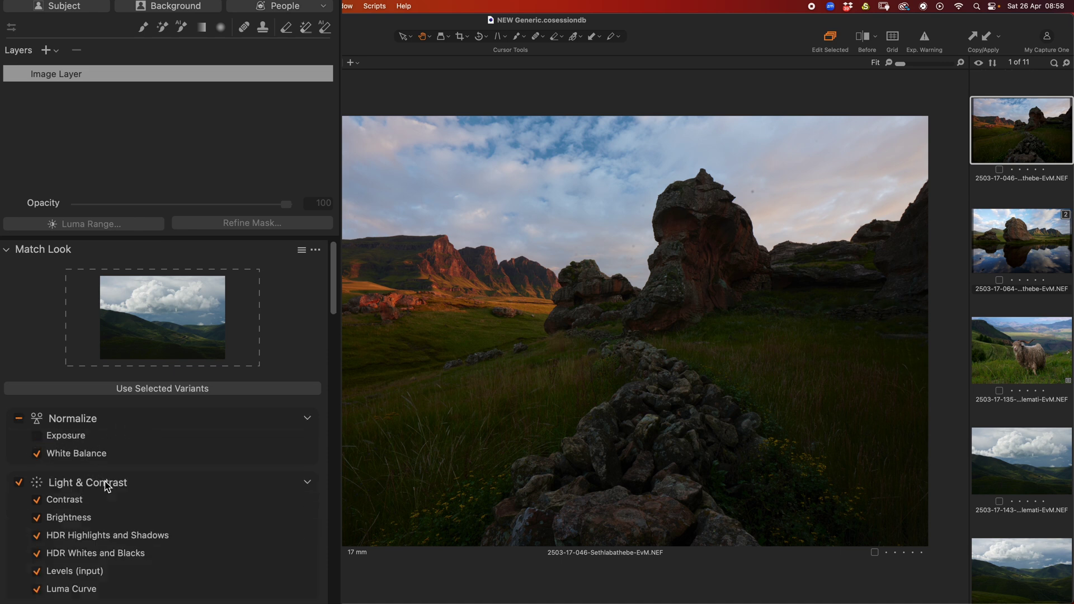
{"action": "left_click", "coordinate": [37, 517]}
{"action": "left_click_drag", "start_coordinate": [336, 311], "coordinate": [320, 357]}
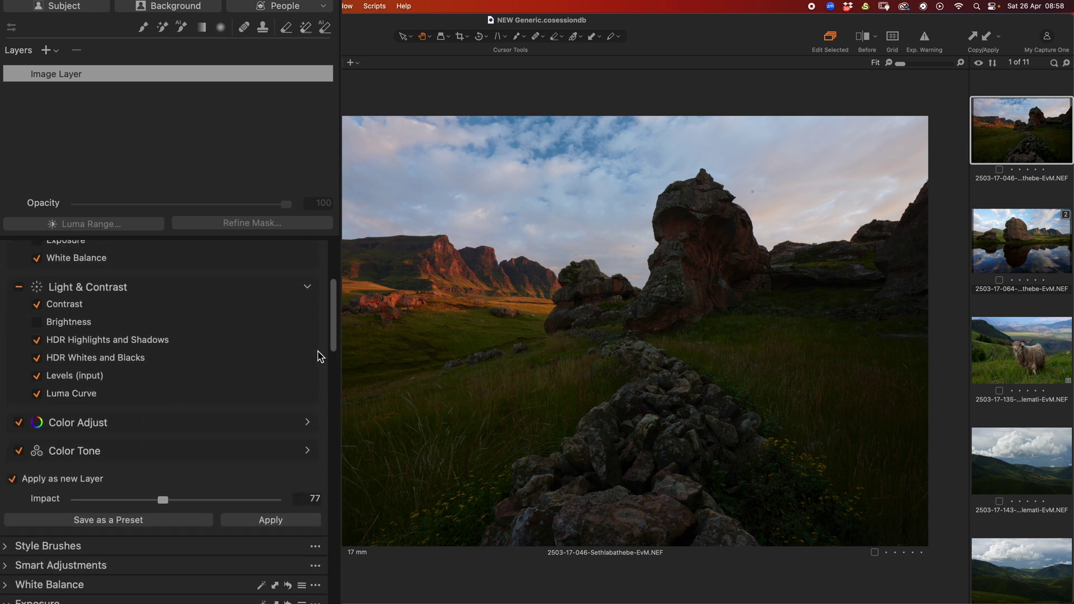
{"action": "left_click", "coordinate": [37, 340]}
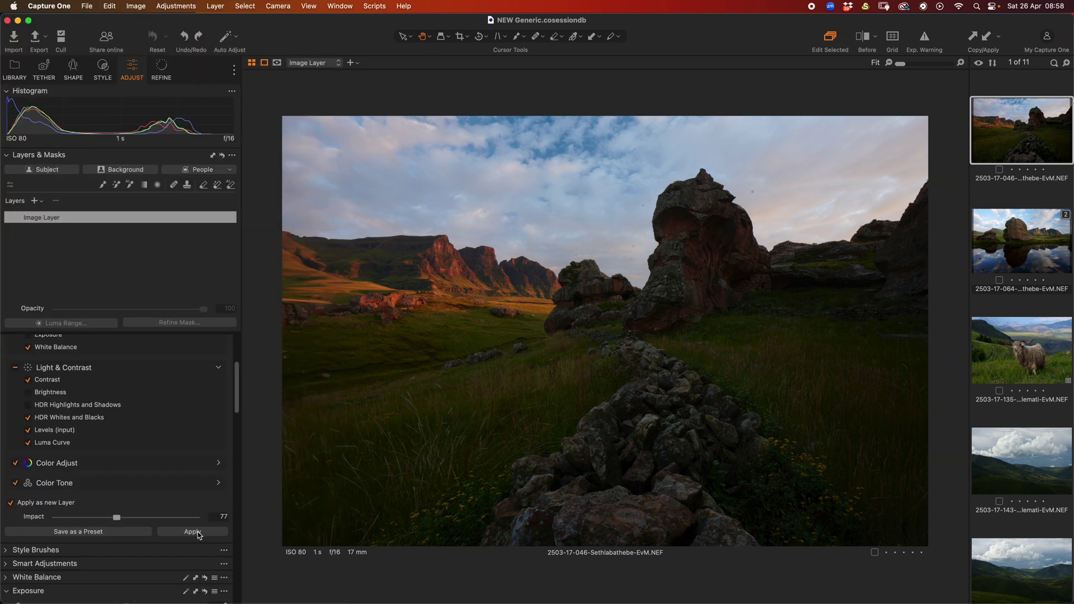
{"action": "left_click", "coordinate": [197, 534]}
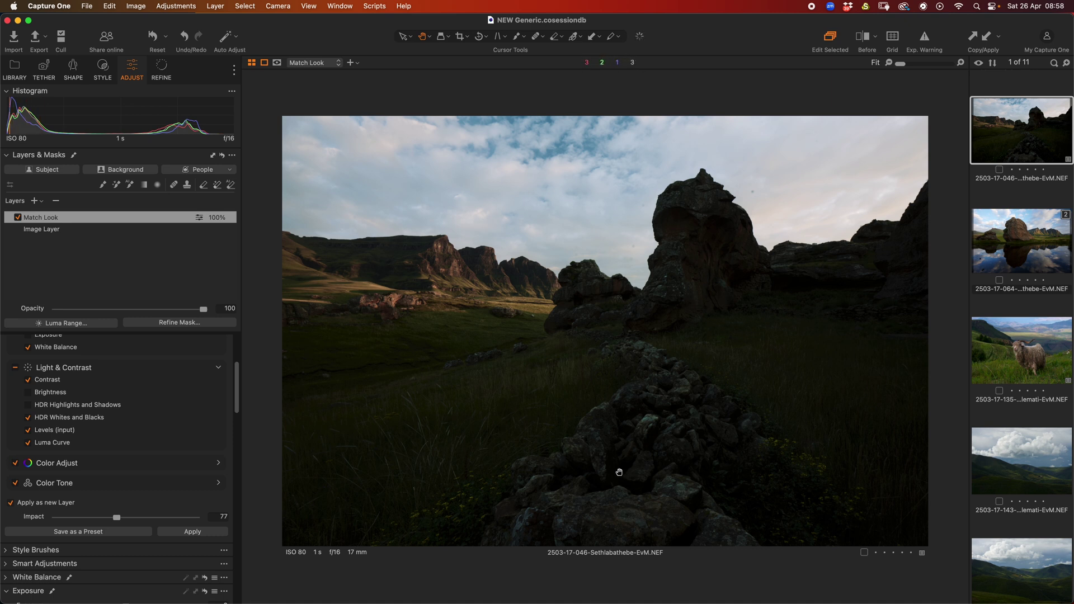
Raise the Match Look layer's High Dynamic Range Shadow to 36 and add the cloud photo 2503-17-143 to the selection
{"action": "scroll", "coordinate": [234, 384], "scroll_direction": "down", "scroll_amount": 2}
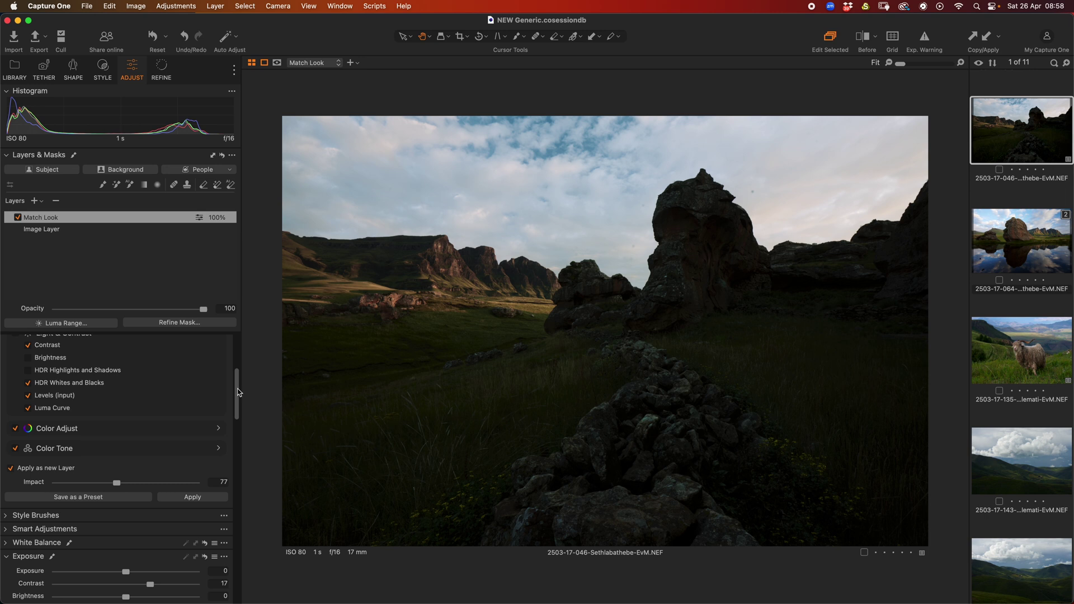
{"action": "scroll", "coordinate": [237, 391], "scroll_direction": "down", "scroll_amount": 5}
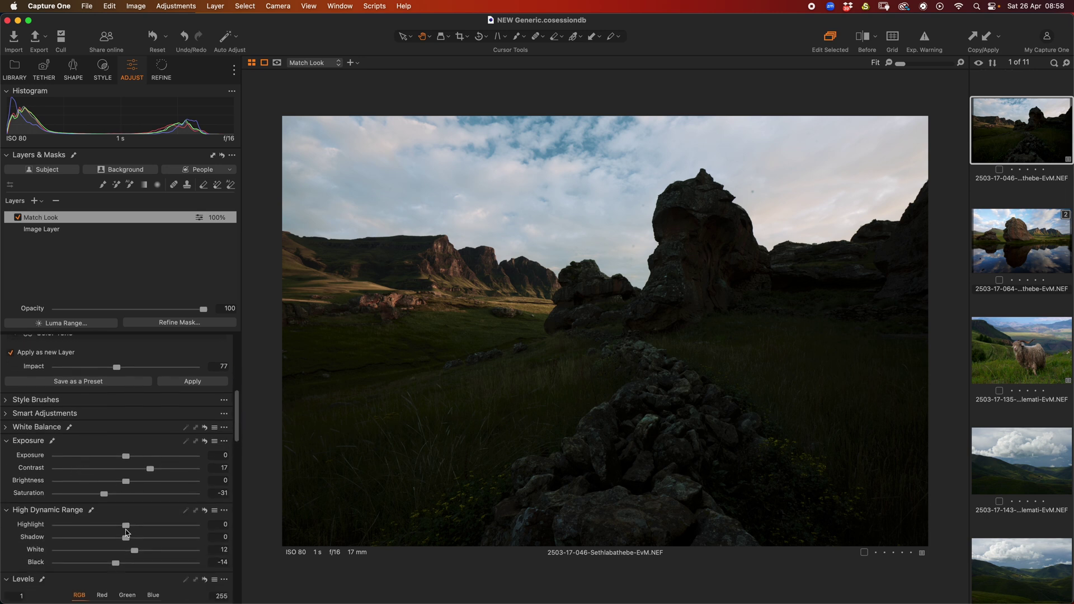
{"action": "left_click_drag", "start_coordinate": [125, 538], "coordinate": [151, 541]}
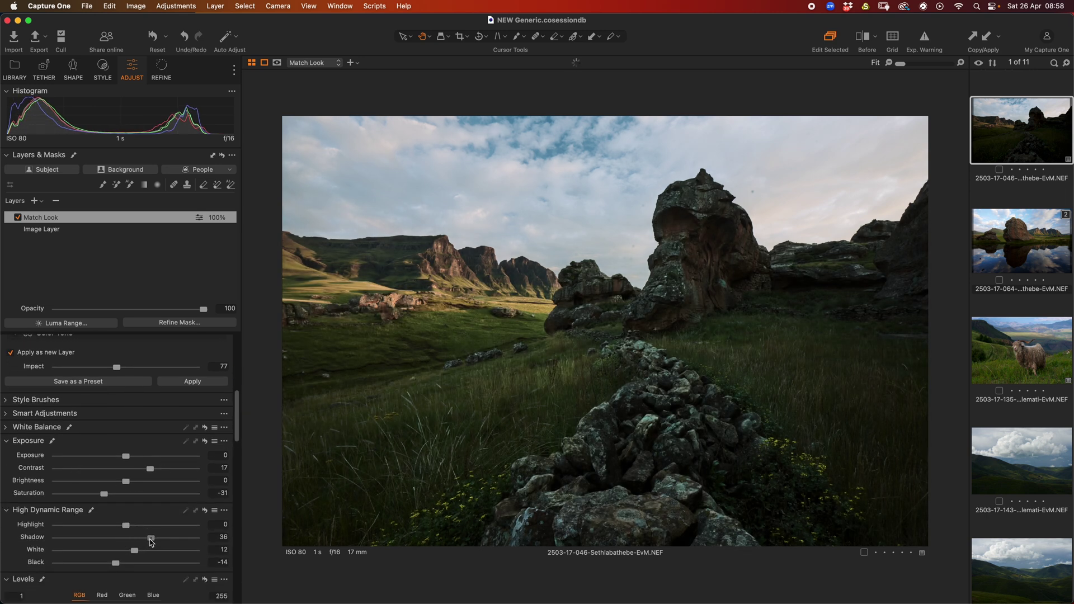
{"action": "left_click", "coordinate": [1014, 476], "text": "super"}
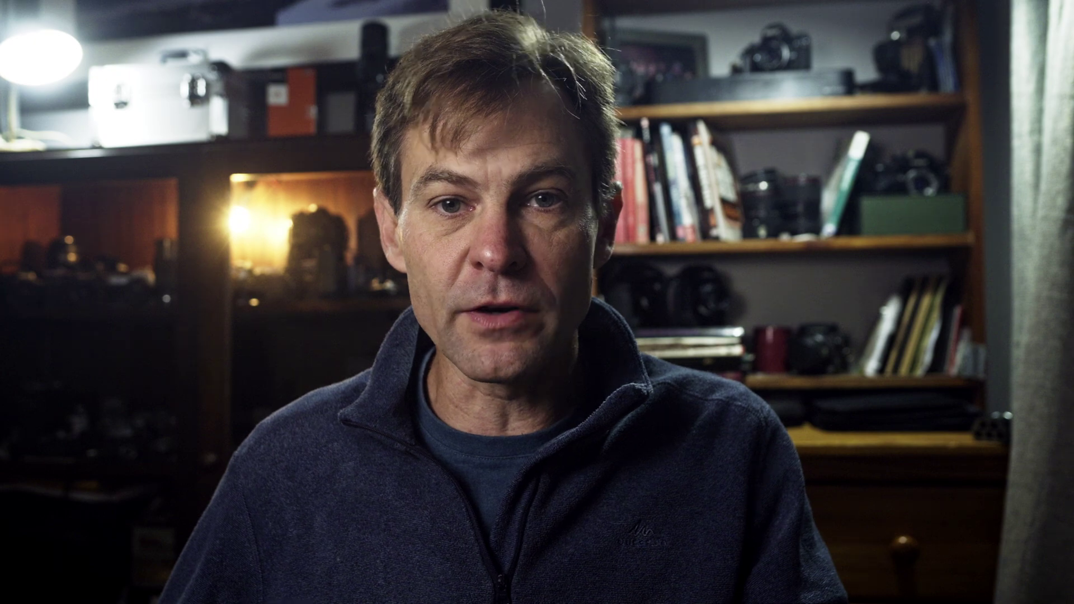
Load the Starry Night painting as the Match Look reference and apply its look to the night village photo _EVM4166
{"action": "left_click_drag", "start_coordinate": [344, 176], "coordinate": [158, 353]}
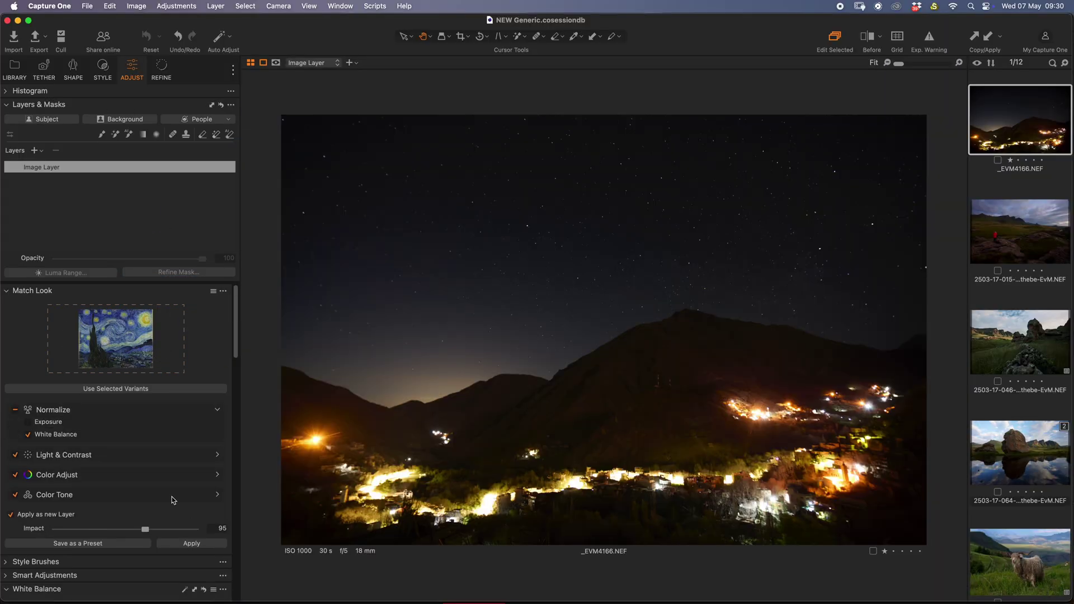
{"action": "left_click", "coordinate": [186, 544]}
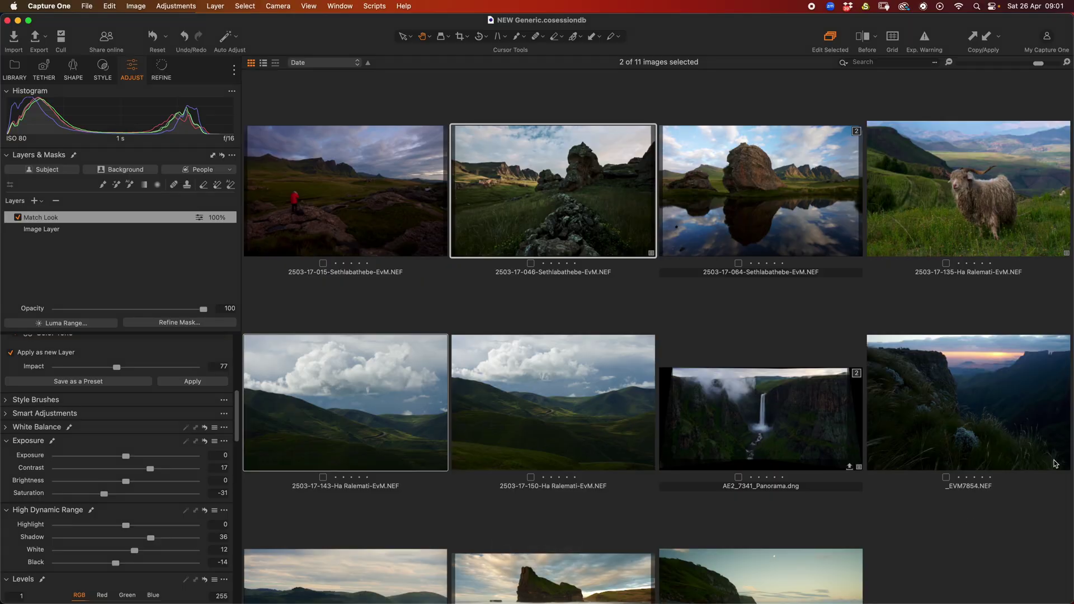
{"action": "scroll", "coordinate": [1043, 471], "scroll_direction": "down", "scroll_amount": 3}
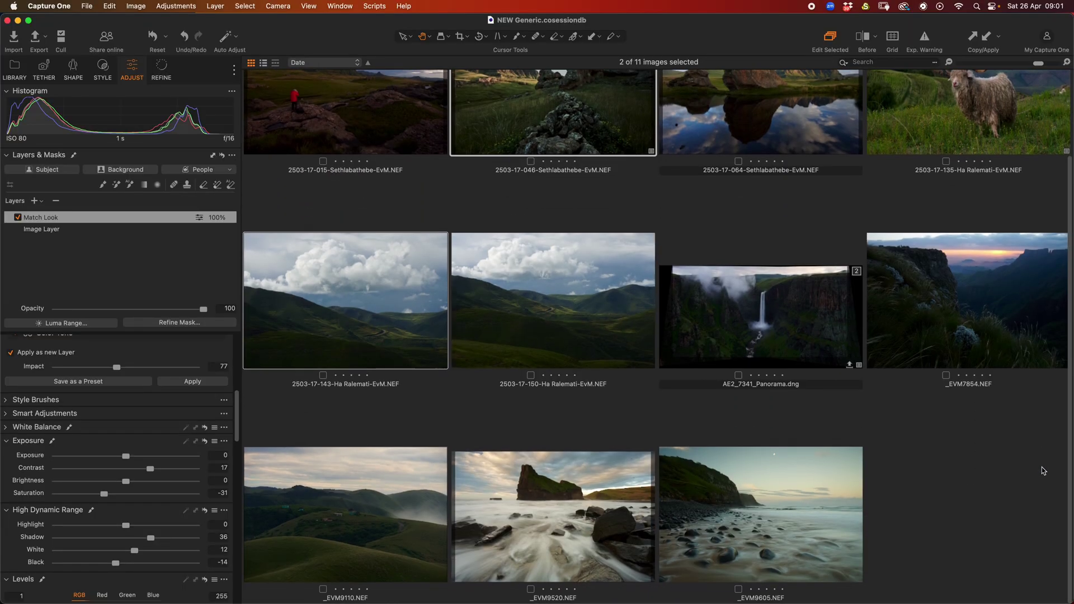
Select _EVM9520, _EVM9605 and _EVM9110, and apply the NextGen Landscape preset 17. Travel-Contrast-Green Look to them
{"action": "left_click", "coordinate": [624, 550]}
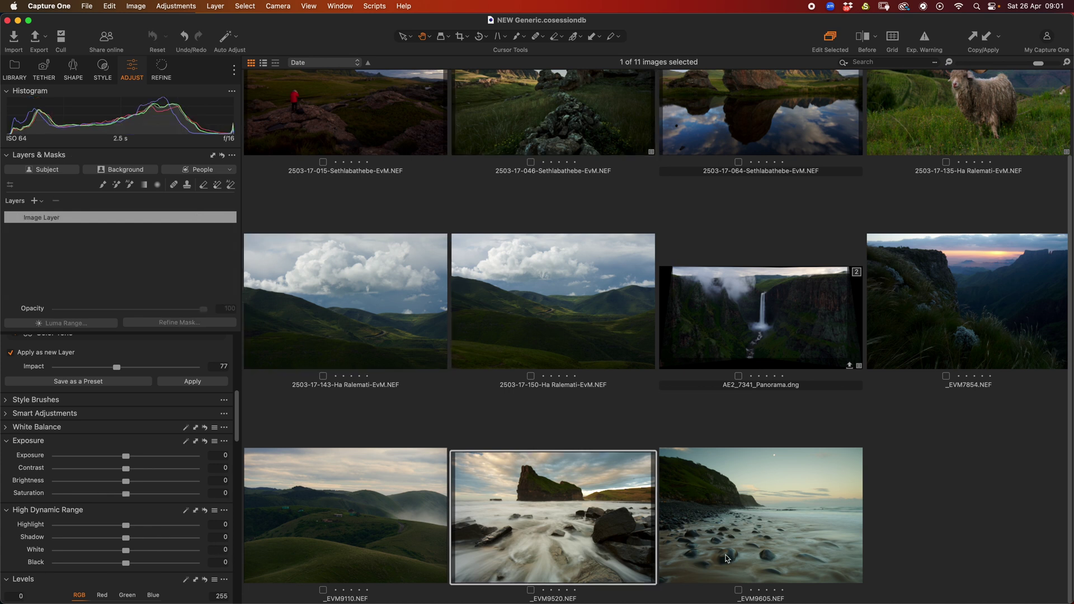
{"action": "left_click", "coordinate": [737, 555], "text": "super"}
{"action": "left_click", "coordinate": [330, 532], "text": "super"}
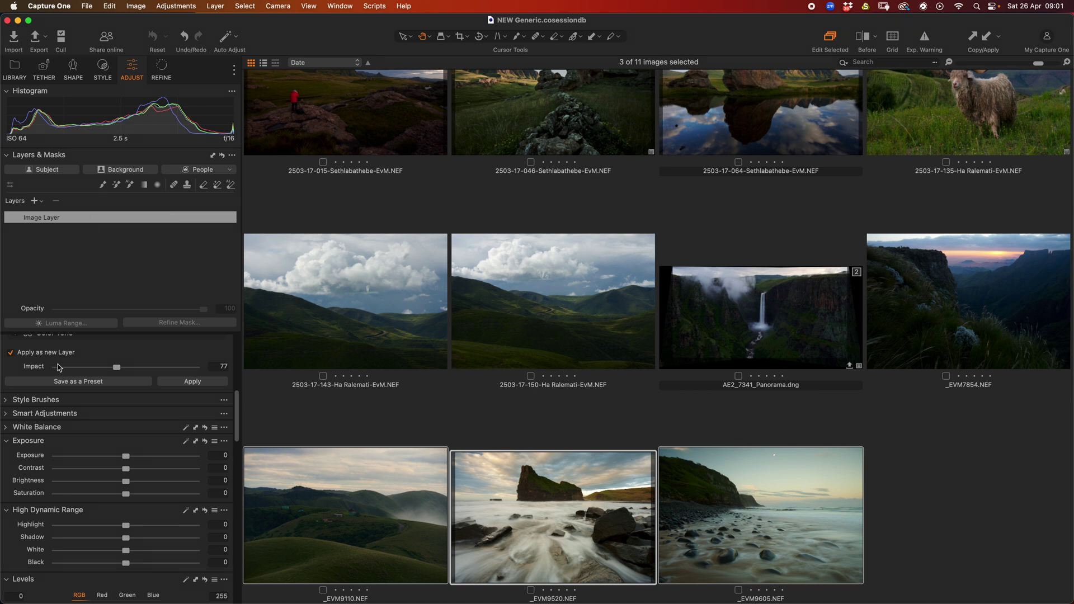
{"action": "scroll", "coordinate": [235, 415], "scroll_direction": "up", "scroll_amount": 5}
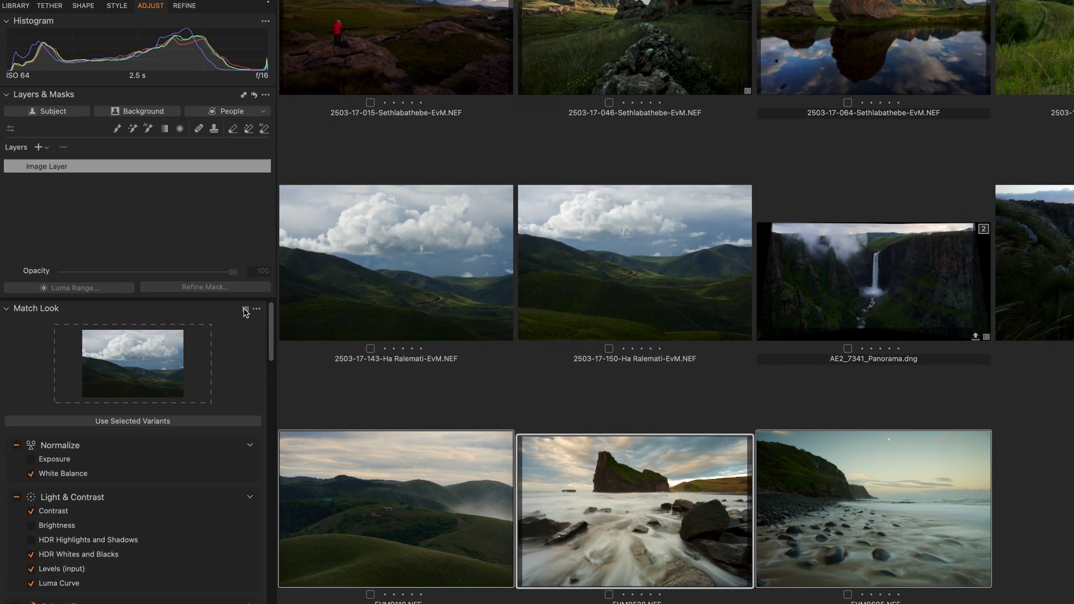
{"action": "left_click", "coordinate": [214, 341]}
{"action": "mouse_move", "coordinate": [263, 308]}
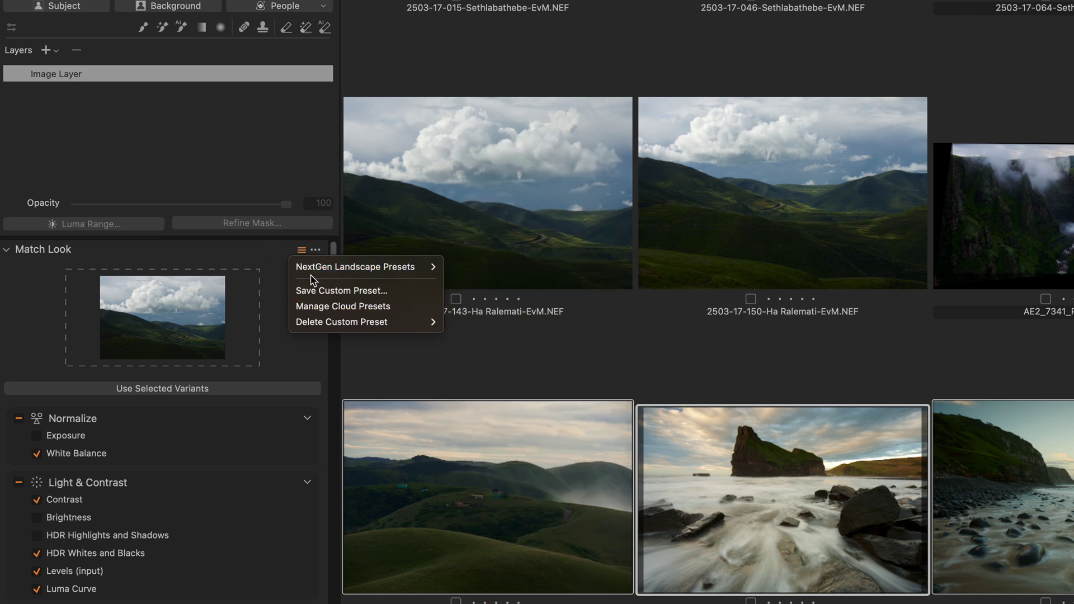
{"action": "mouse_move", "coordinate": [377, 268]}
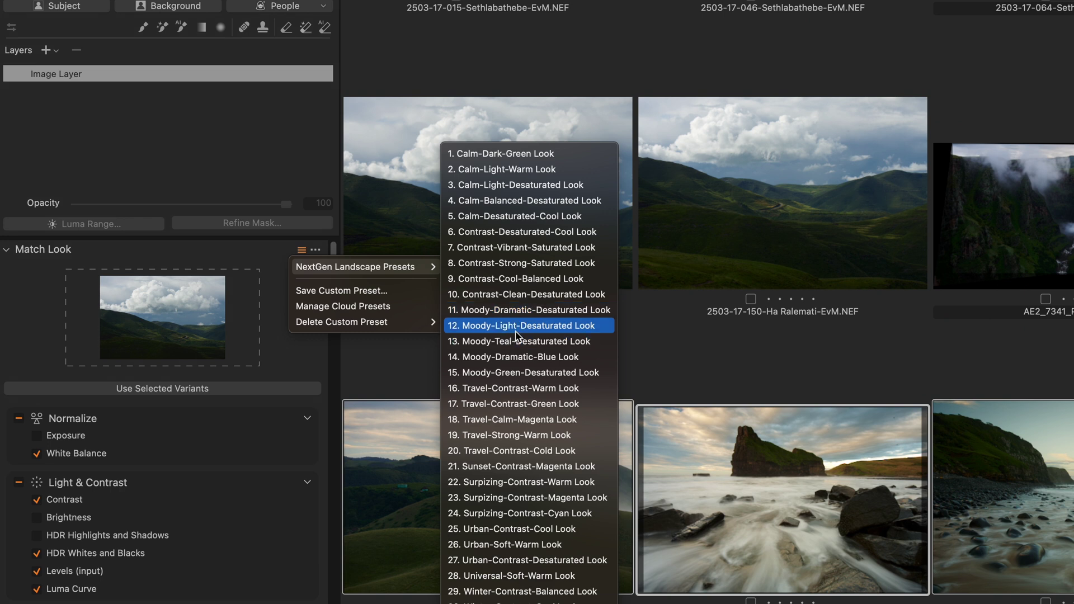
{"action": "left_click", "coordinate": [530, 410]}
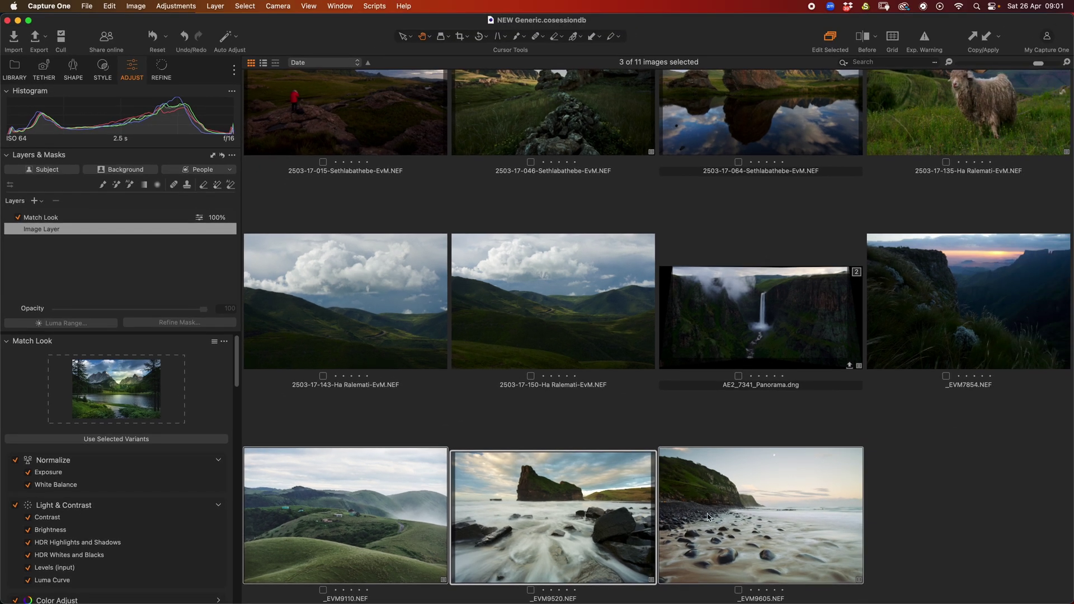
Open _EVM9110 in the viewer, compare it with the Match Look layer off and on, and select that layer
{"action": "left_click", "coordinate": [345, 514]}
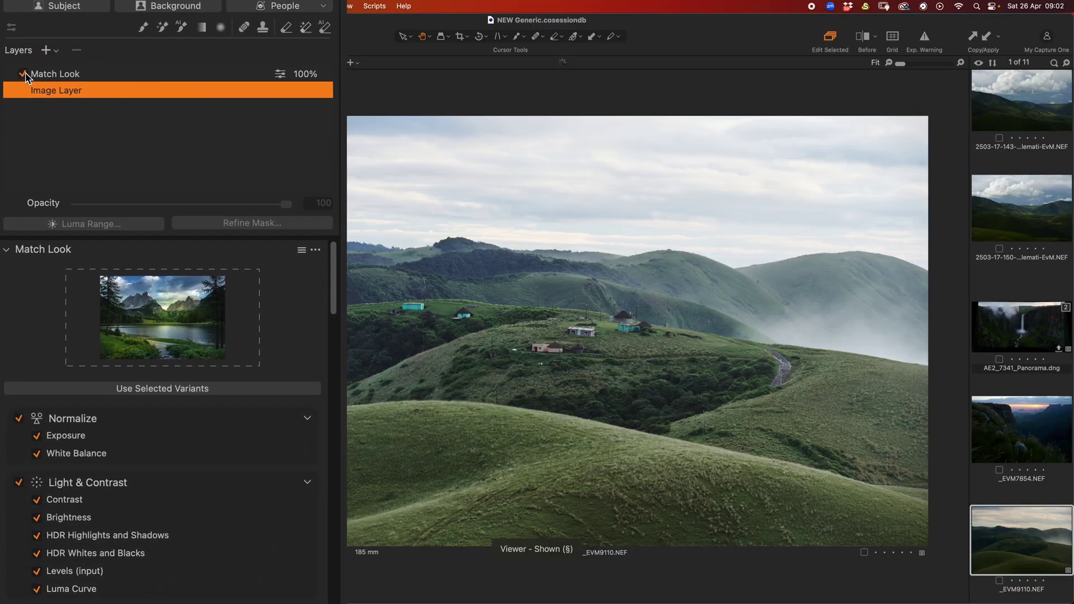
{"action": "left_click", "coordinate": [24, 72]}
{"action": "left_click", "coordinate": [23, 73]}
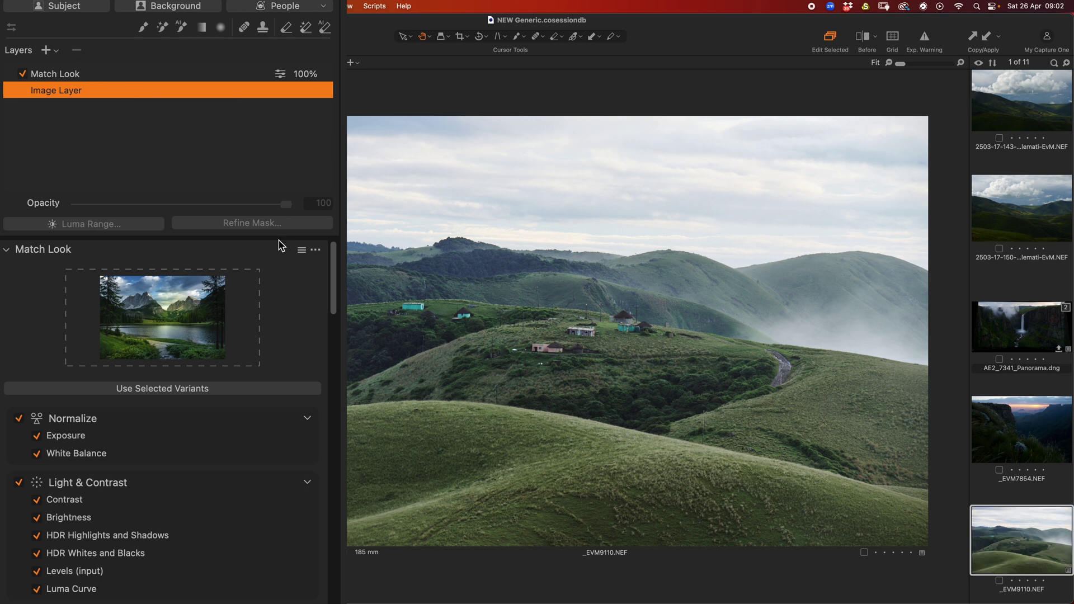
{"action": "left_click", "coordinate": [111, 74]}
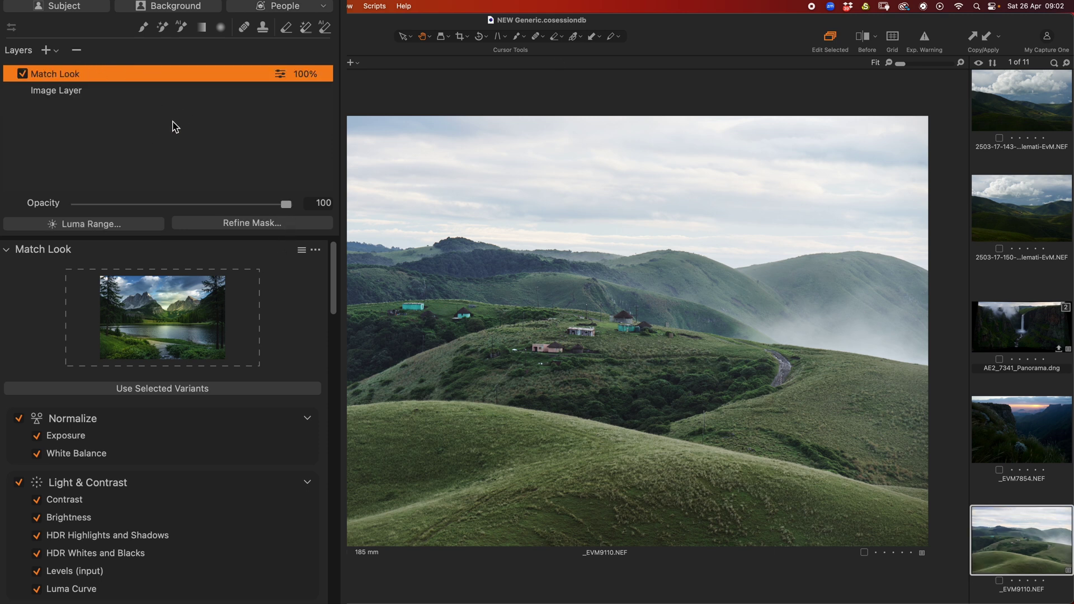
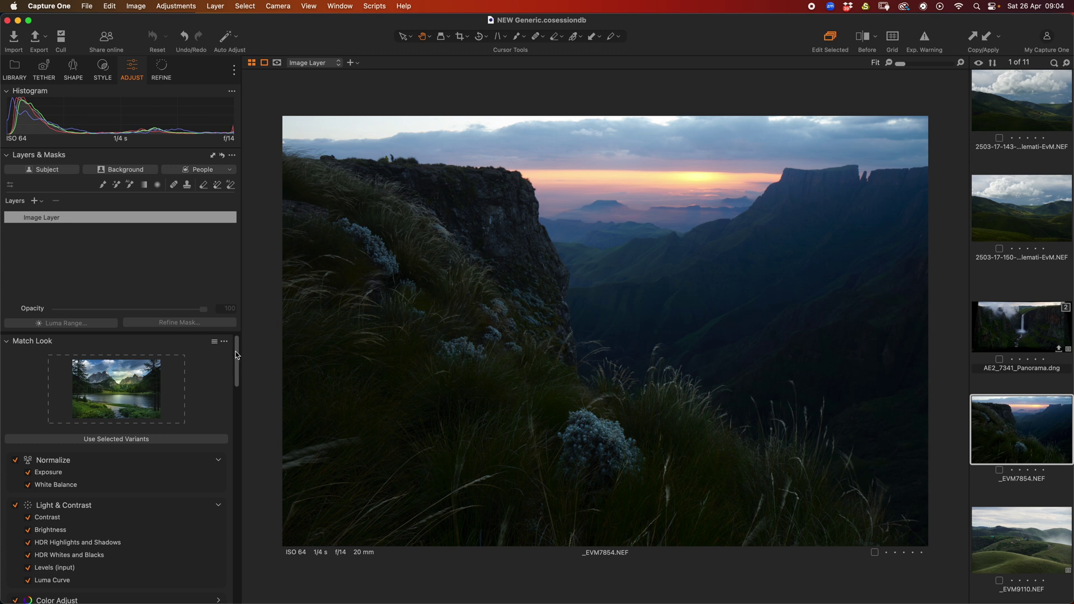
Apply the NextGen Landscape preset 21. Sunset-Contrast-Magenta Look to _EVM7854
{"action": "left_click", "coordinate": [216, 342]}
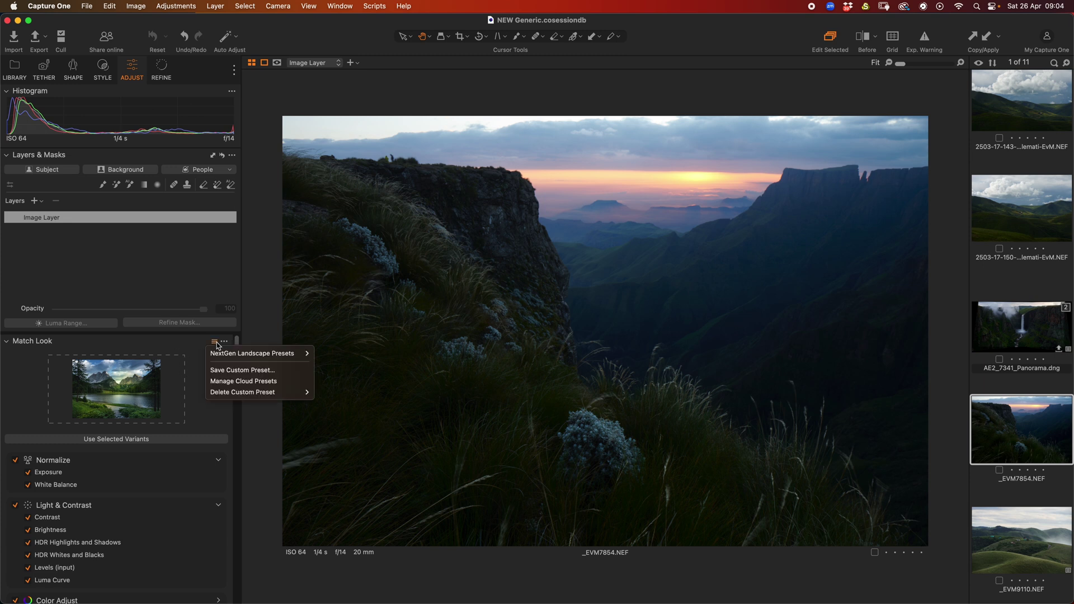
{"action": "mouse_move", "coordinate": [279, 353]}
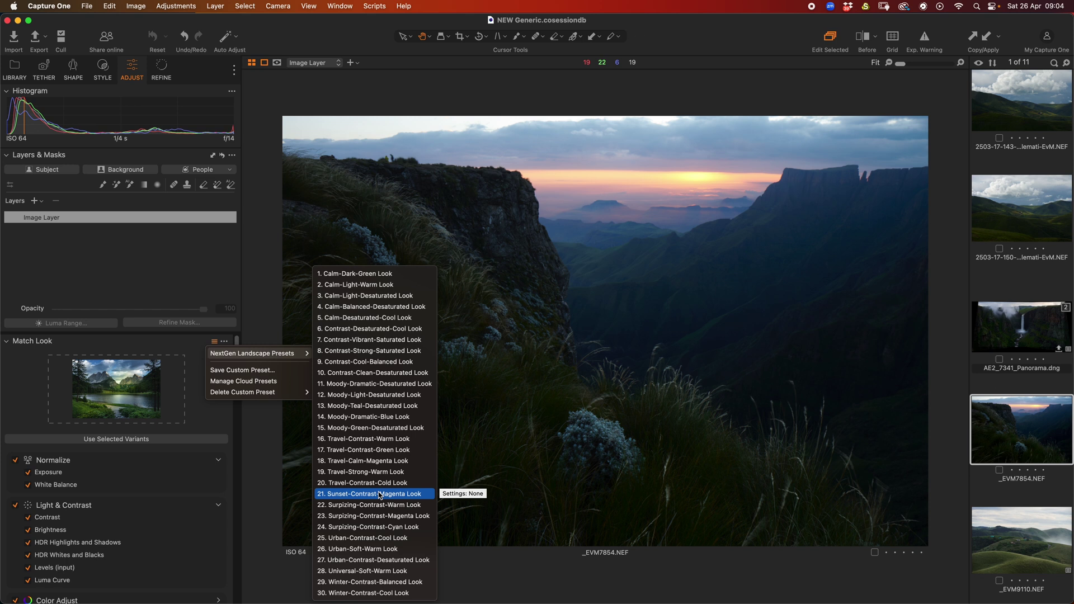
{"action": "left_click", "coordinate": [398, 495]}
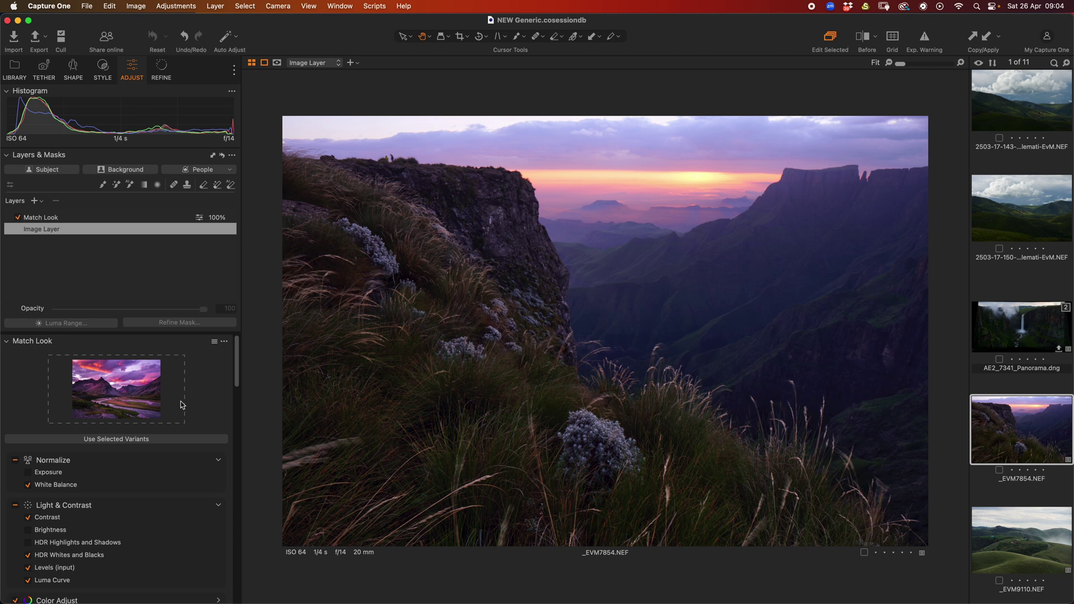
Include Exposure in the Match Look Normalize options and reapply the look to _EVM7854
{"action": "scroll", "coordinate": [238, 375], "scroll_direction": "down", "scroll_amount": 3}
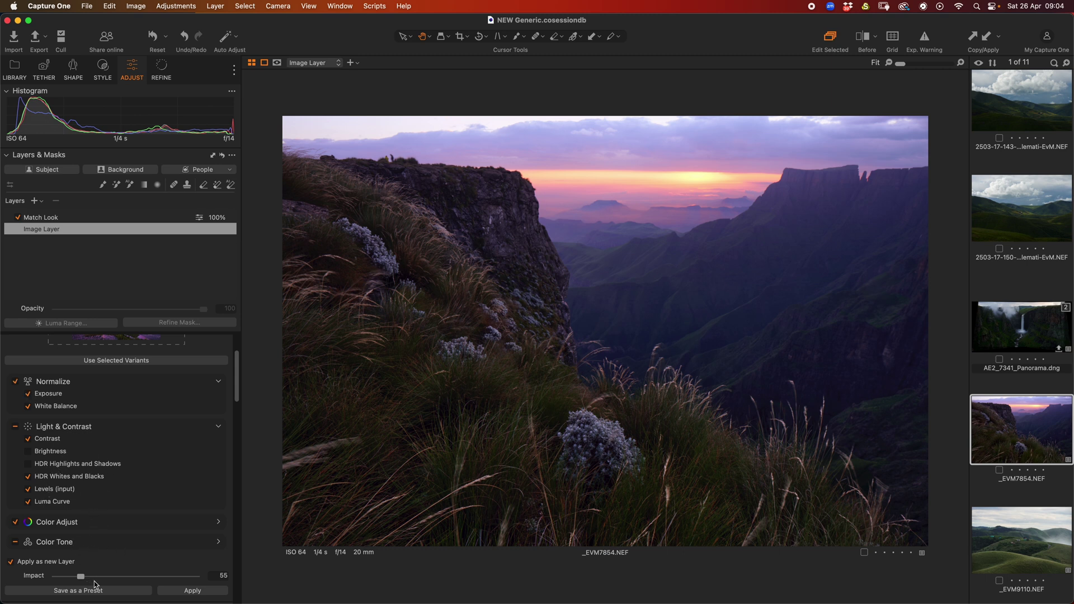
{"action": "left_click", "coordinate": [176, 593]}
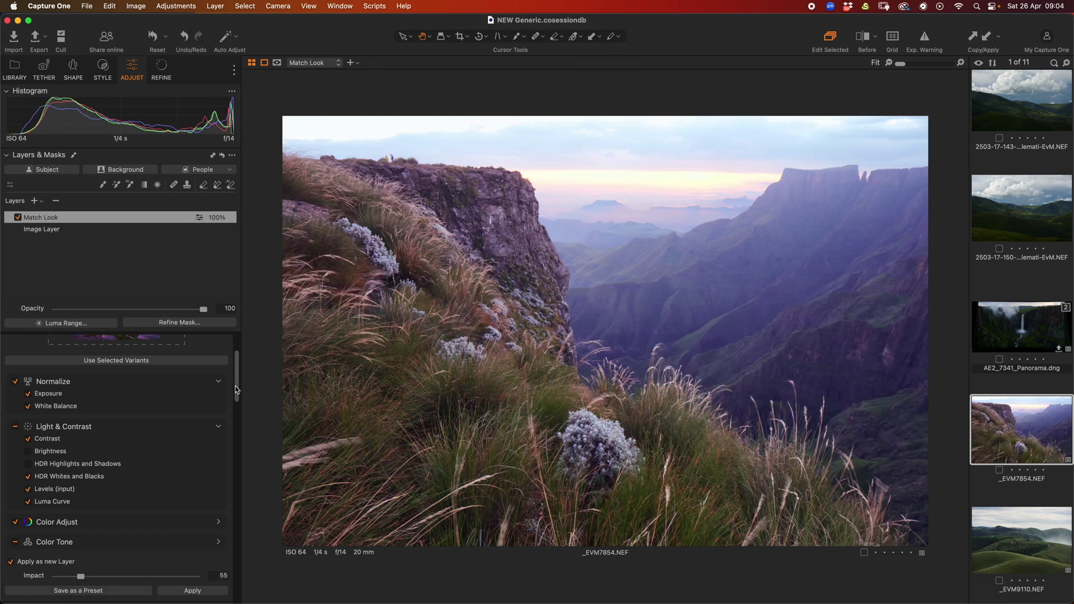
{"action": "scroll", "coordinate": [232, 386], "scroll_direction": "up", "scroll_amount": 3}
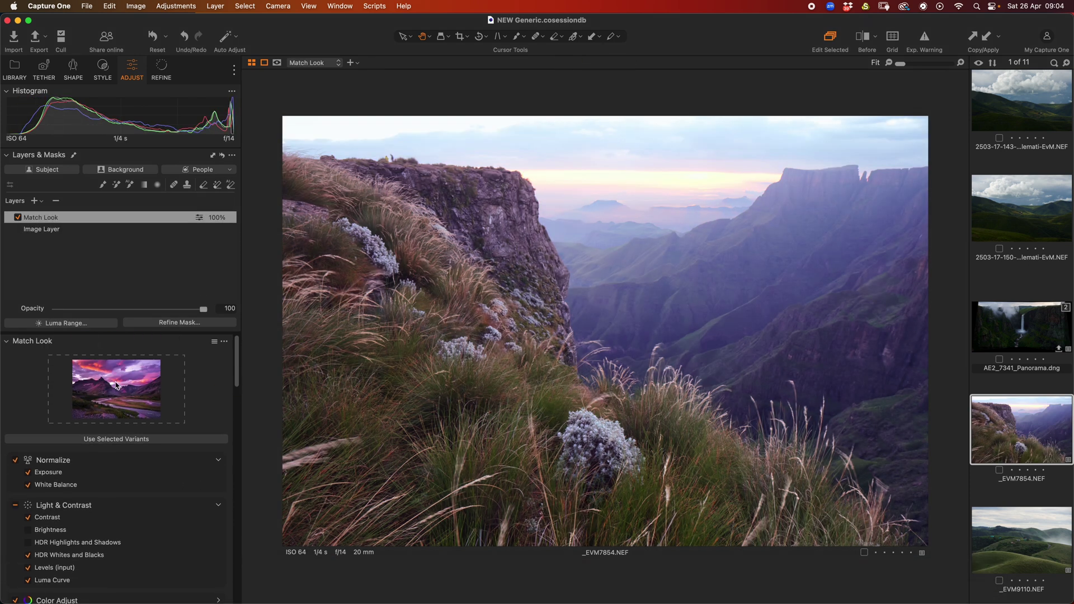
Exclude Exposure from Normalize, set the Match Look Impact to 69 and reapply the look to _EVM7854
{"action": "left_click", "coordinate": [28, 472]}
{"action": "scroll", "coordinate": [234, 390], "scroll_direction": "down", "scroll_amount": 3}
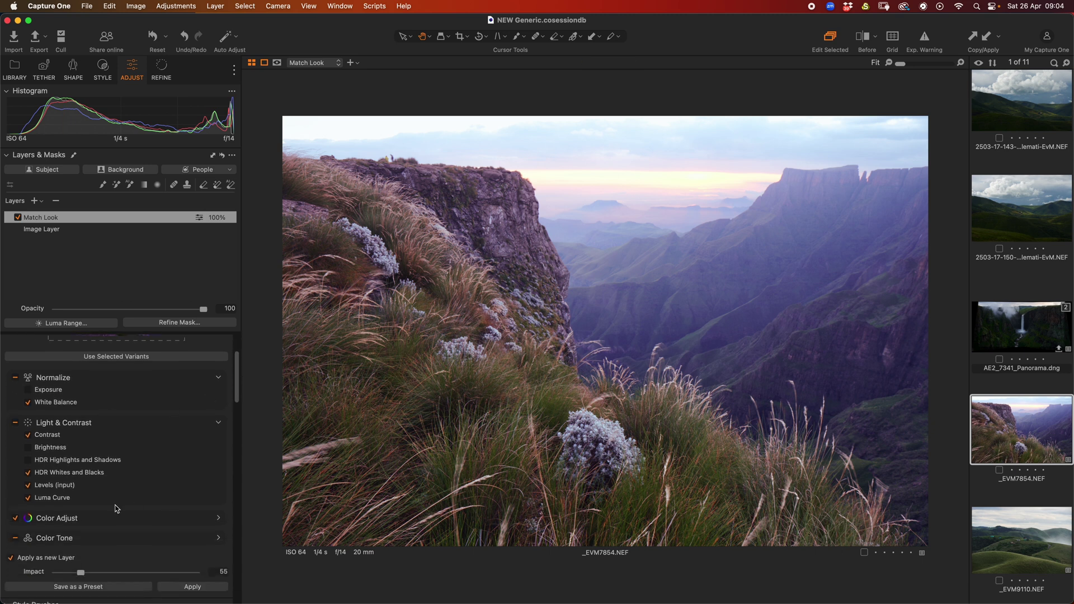
{"action": "left_click_drag", "start_coordinate": [81, 576], "coordinate": [93, 575]}
{"action": "left_click", "coordinate": [192, 586]}
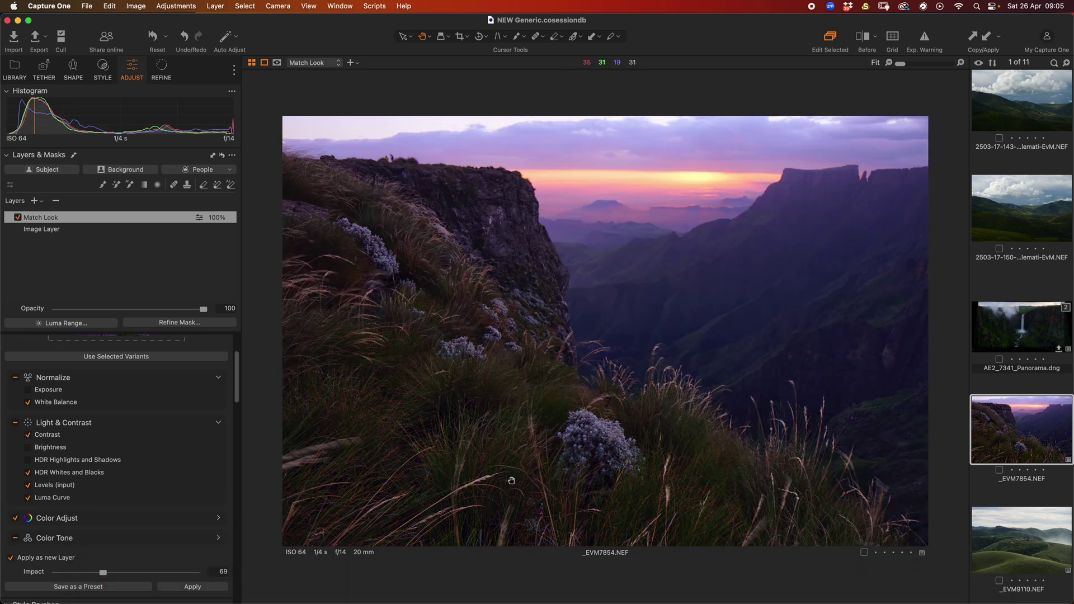
Set the Match Look layer's white balance to 6206 Kelvin with a Tint of -5,1
{"action": "scroll", "coordinate": [238, 395], "scroll_direction": "up", "scroll_amount": 3}
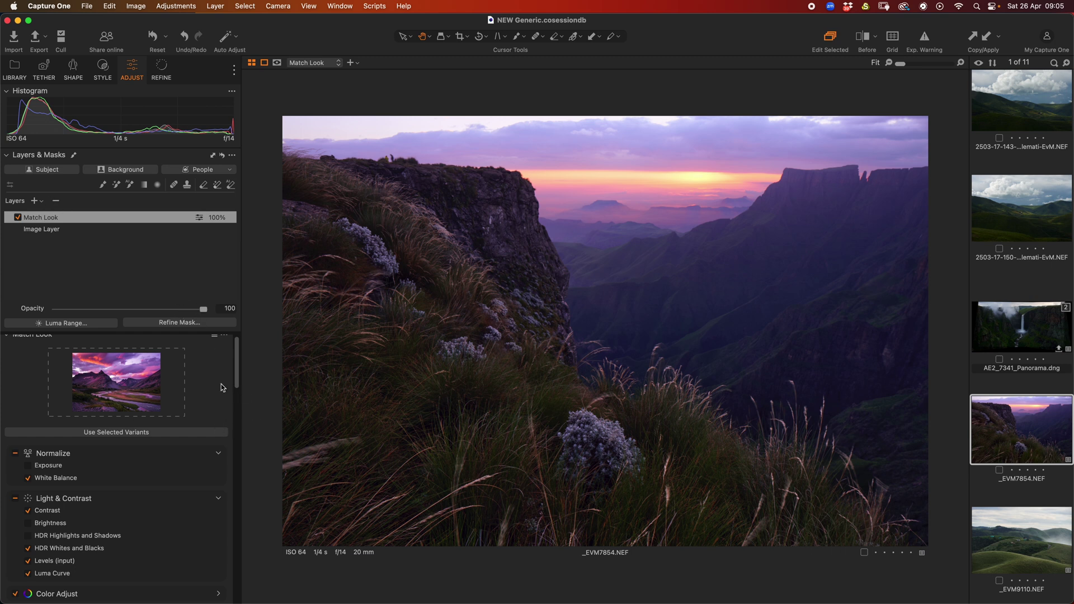
{"action": "scroll", "coordinate": [236, 373], "scroll_direction": "down", "scroll_amount": 10}
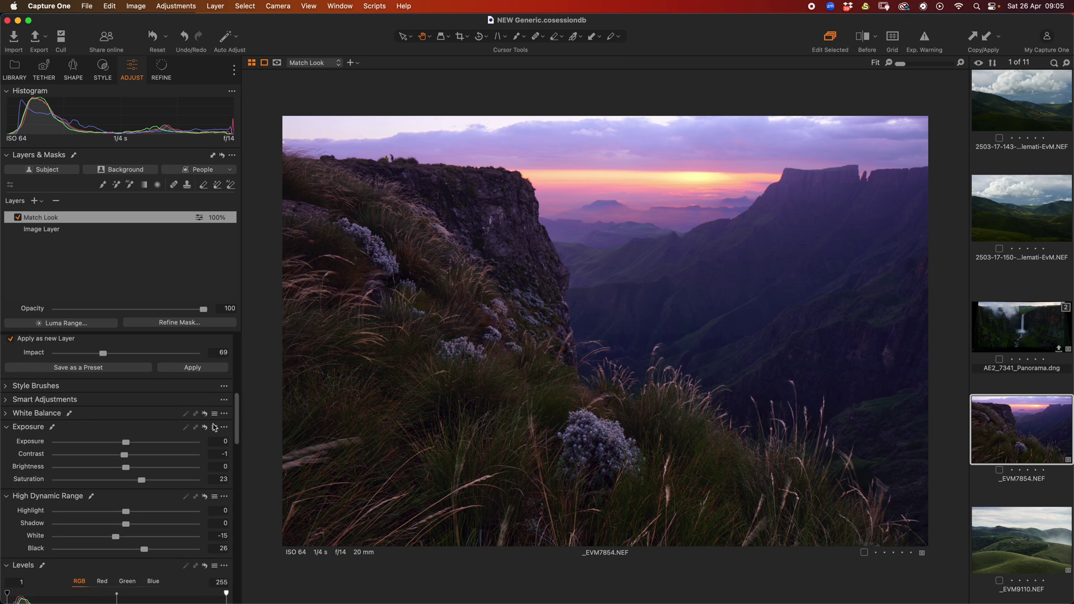
{"action": "left_click", "coordinate": [7, 414]}
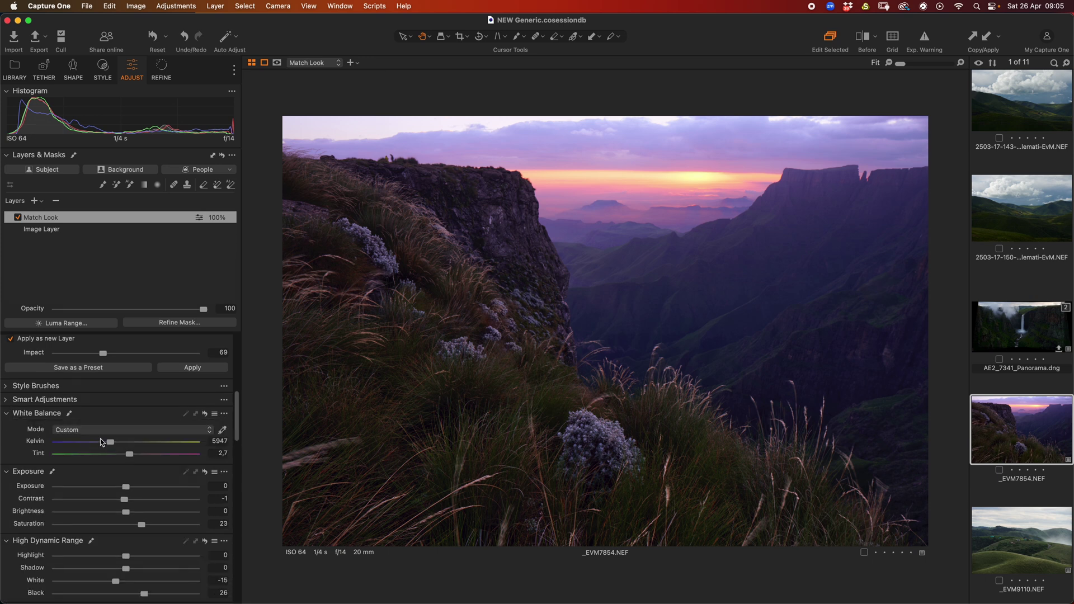
{"action": "left_click_drag", "start_coordinate": [129, 455], "coordinate": [114, 444]}
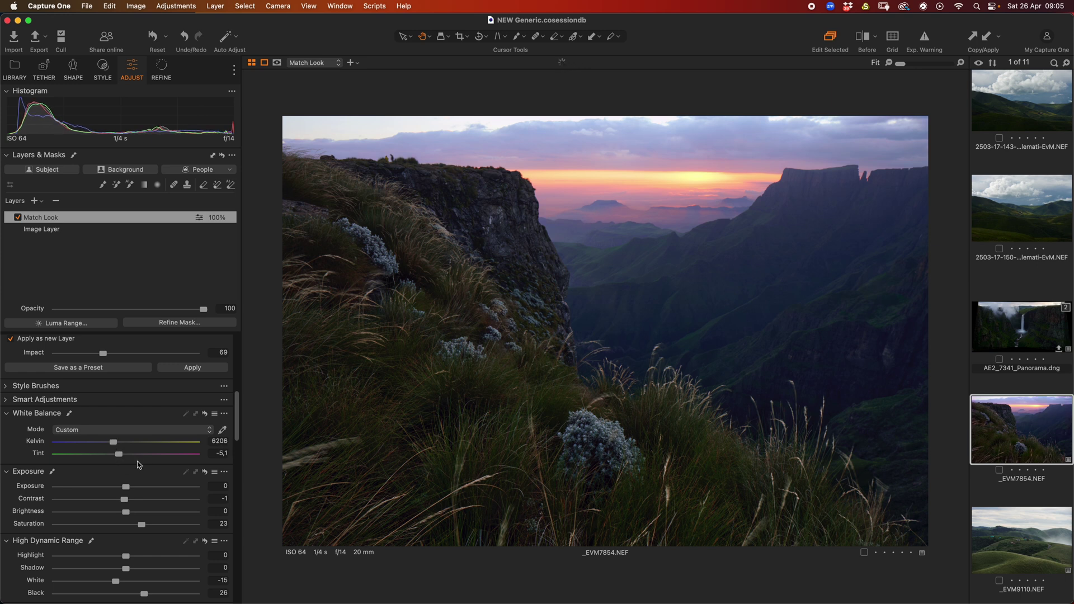
Raise the Match Look layer's High Dynamic Range Shadow to 17 and compare the photo before and after
{"action": "scroll", "coordinate": [236, 440], "scroll_direction": "down", "scroll_amount": 5}
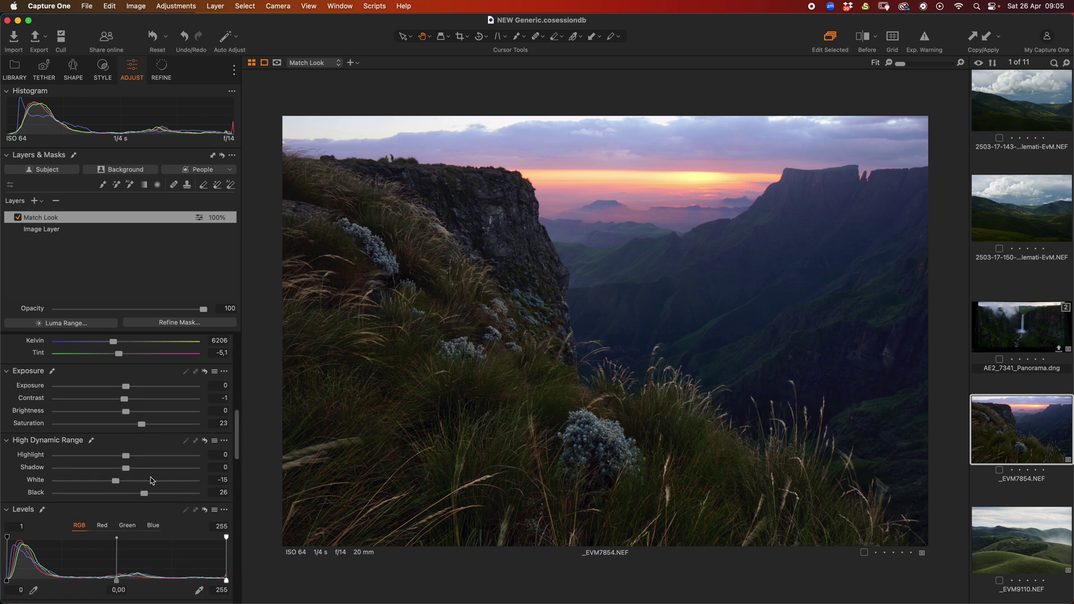
{"action": "left_click_drag", "start_coordinate": [127, 470], "coordinate": [137, 470]}
{"action": "key", "text": "y"}
{"action": "key", "text": "y"}
{"action": "key", "text": "y"}
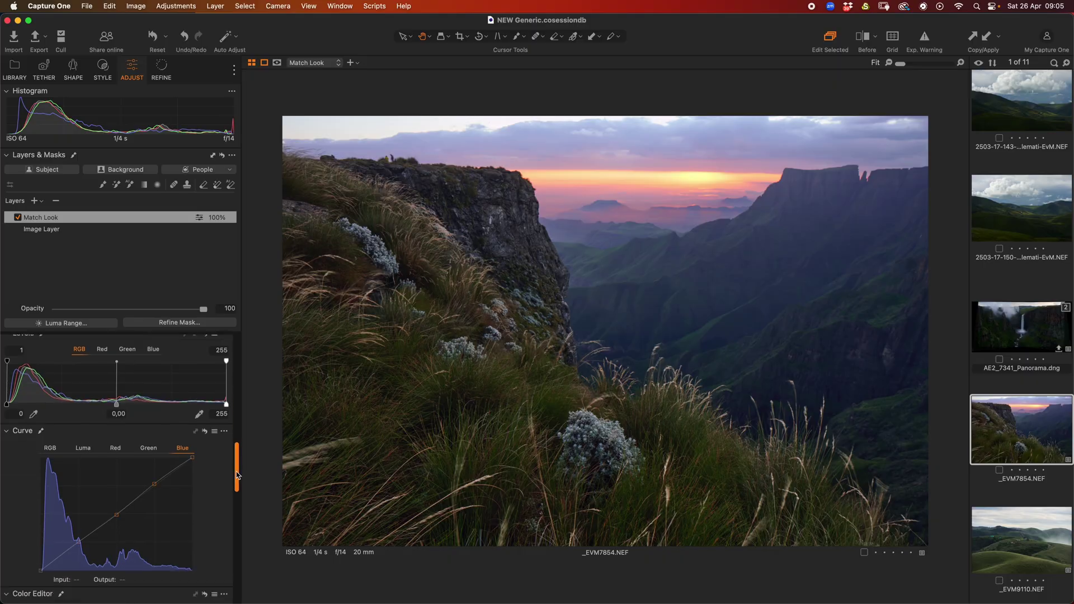
Examine the Match Look layer's curve, its Color Editor changes for individual colours, and its shadow and 3-way Color Balance adjustments
{"action": "scroll", "coordinate": [169, 381], "scroll_direction": "down", "scroll_amount": 3}
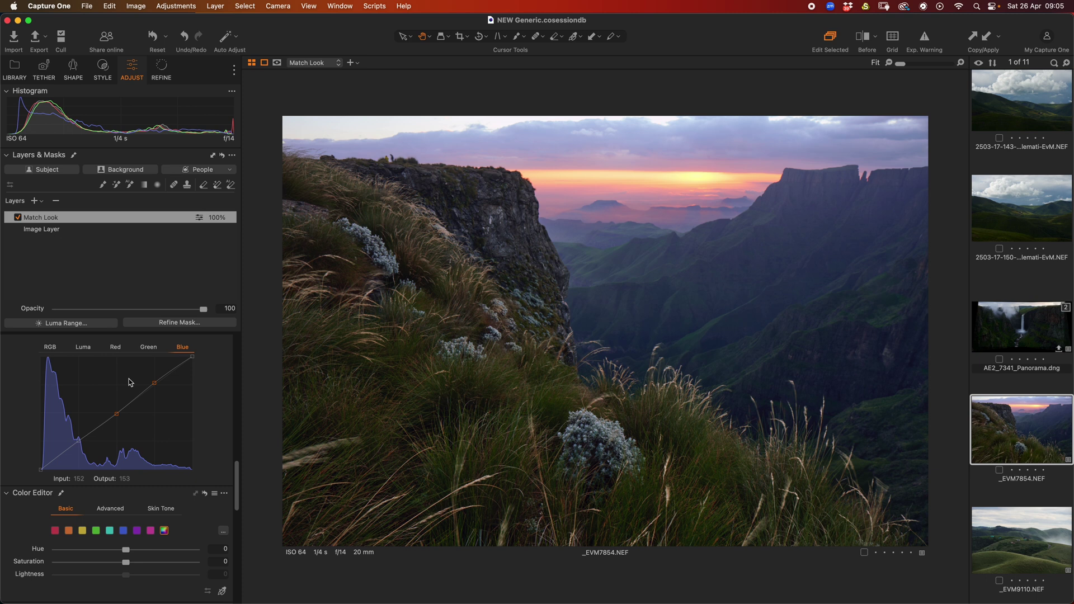
{"action": "left_click_drag", "start_coordinate": [237, 494], "coordinate": [236, 507]}
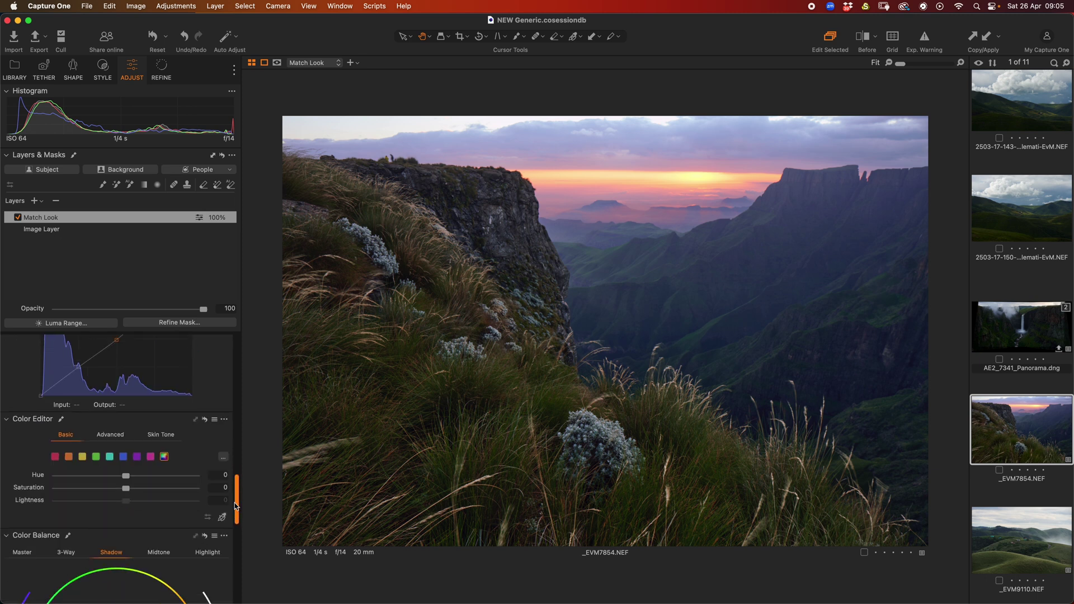
{"action": "left_click", "coordinate": [73, 461]}
{"action": "left_click", "coordinate": [83, 460]}
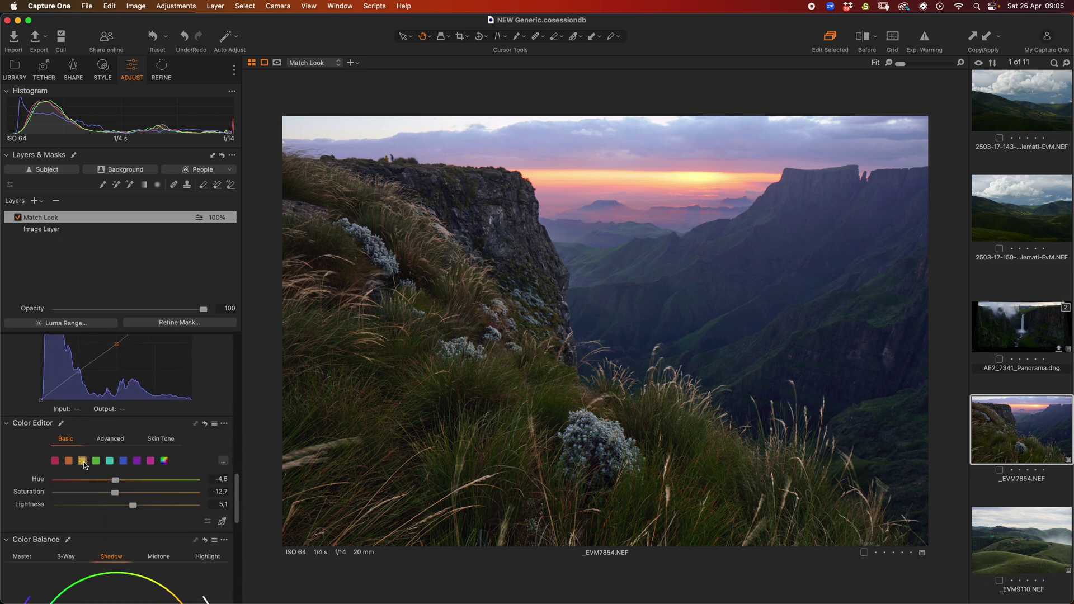
{"action": "left_click", "coordinate": [96, 461]}
{"action": "left_click", "coordinate": [111, 462]}
{"action": "left_click", "coordinate": [124, 461]}
{"action": "left_click_drag", "start_coordinate": [236, 502], "coordinate": [119, 515]}
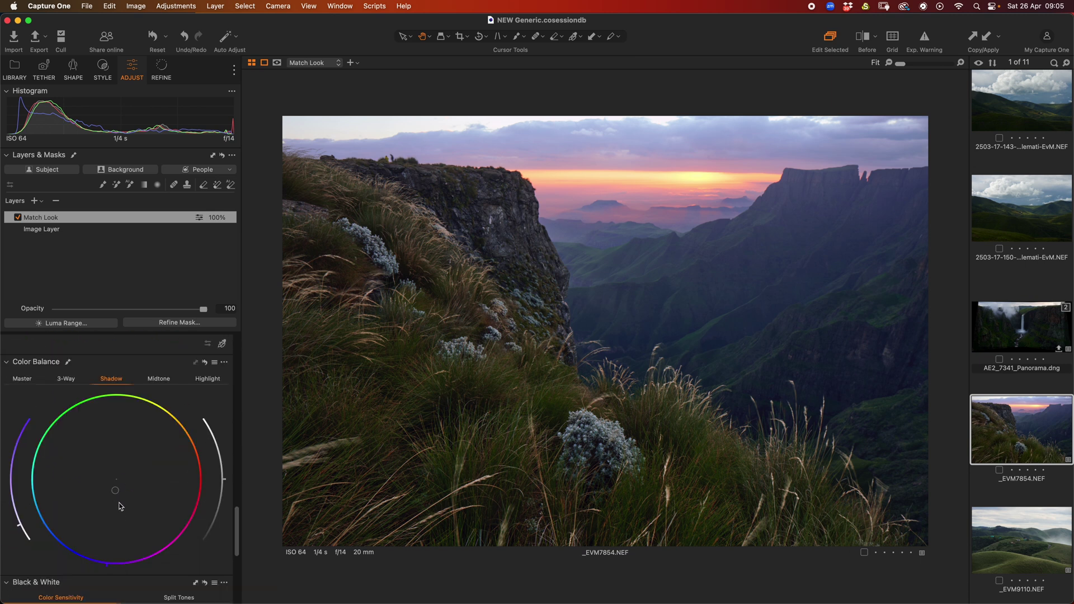
{"action": "left_click", "coordinate": [66, 379]}
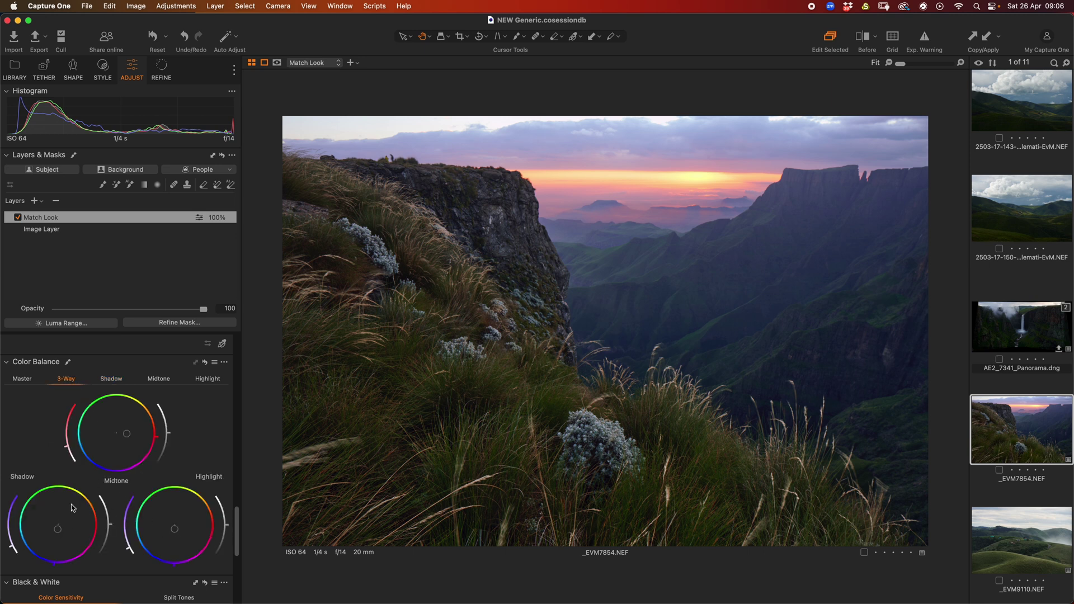
{"action": "left_click_drag", "start_coordinate": [240, 532], "coordinate": [247, 468]}
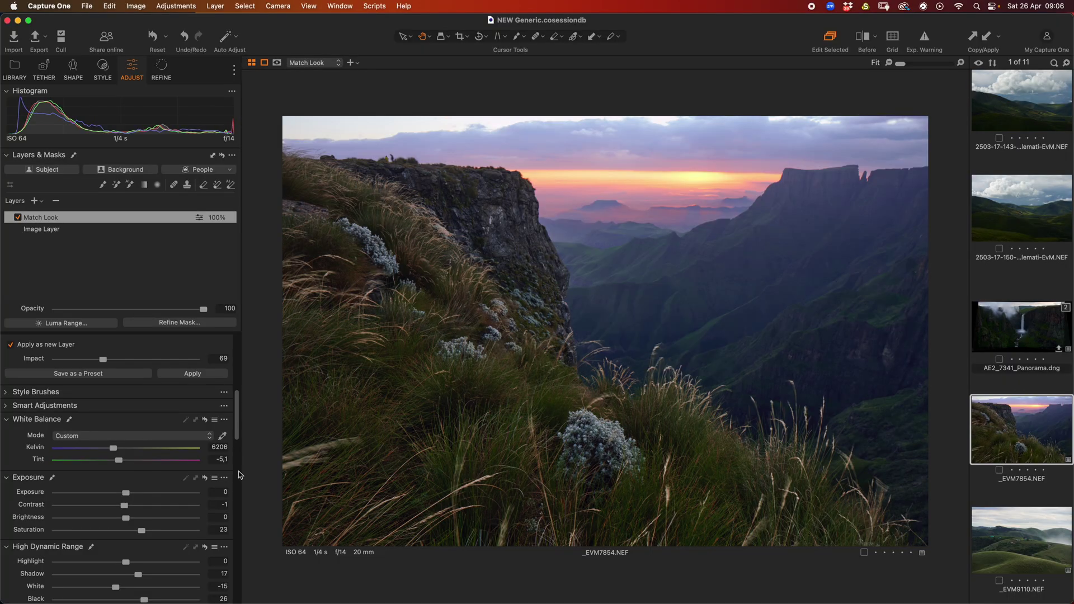
Use _EVM7854 as the Match Look reference and apply its look to photos 2503-17-143, 2503-17-150 and AE2_7341_Panorama.dng
{"action": "key", "text": "section"}
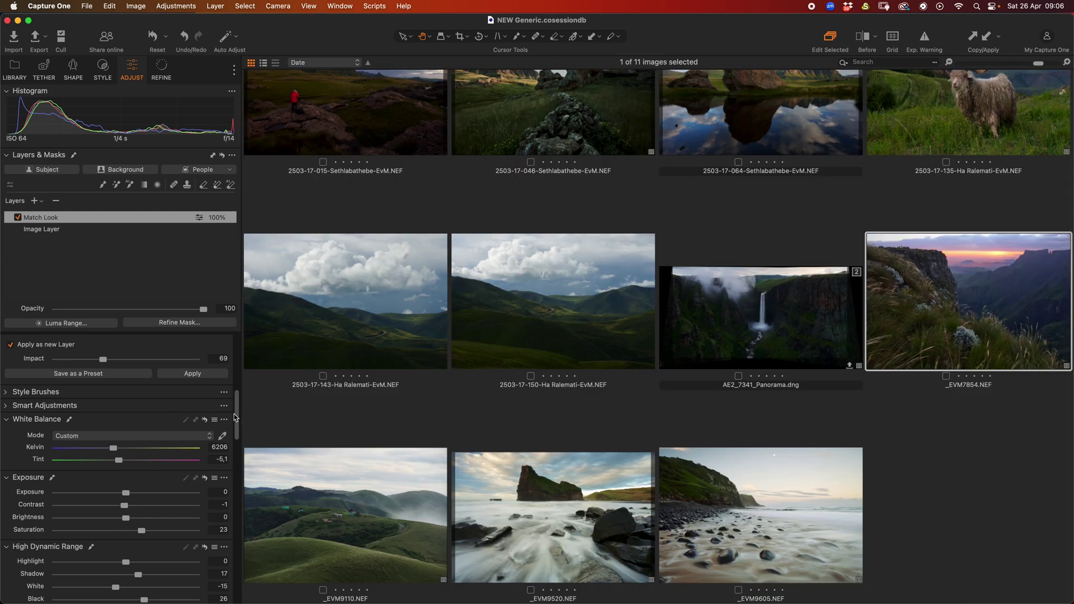
{"action": "scroll", "coordinate": [229, 414], "scroll_direction": "up", "scroll_amount": 10}
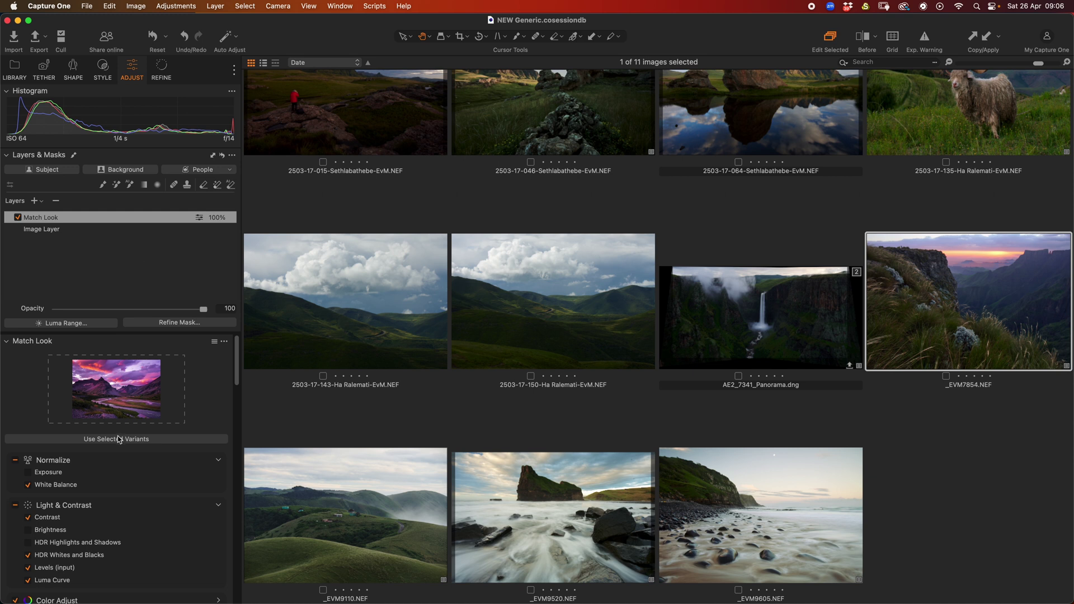
{"action": "left_click", "coordinate": [119, 438]}
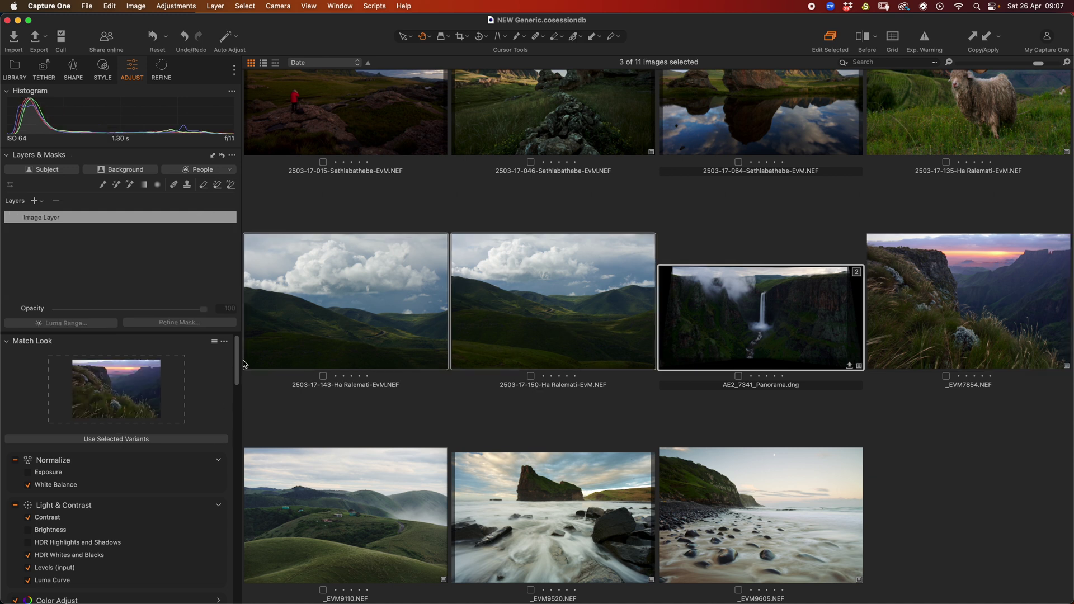
{"action": "scroll", "coordinate": [230, 398], "scroll_direction": "down", "scroll_amount": 5}
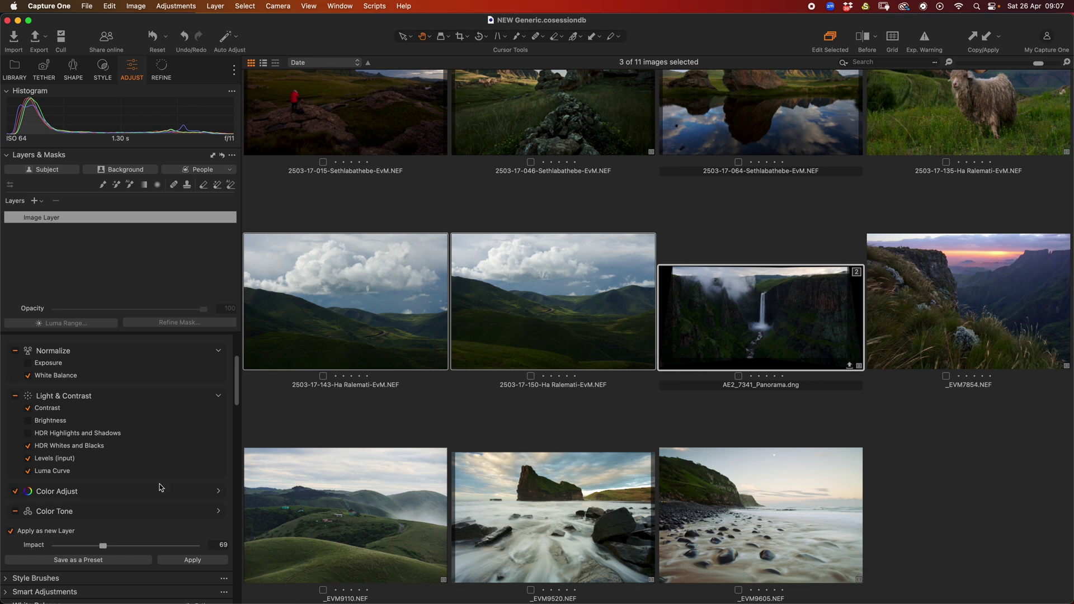
{"action": "left_click", "coordinate": [177, 561]}
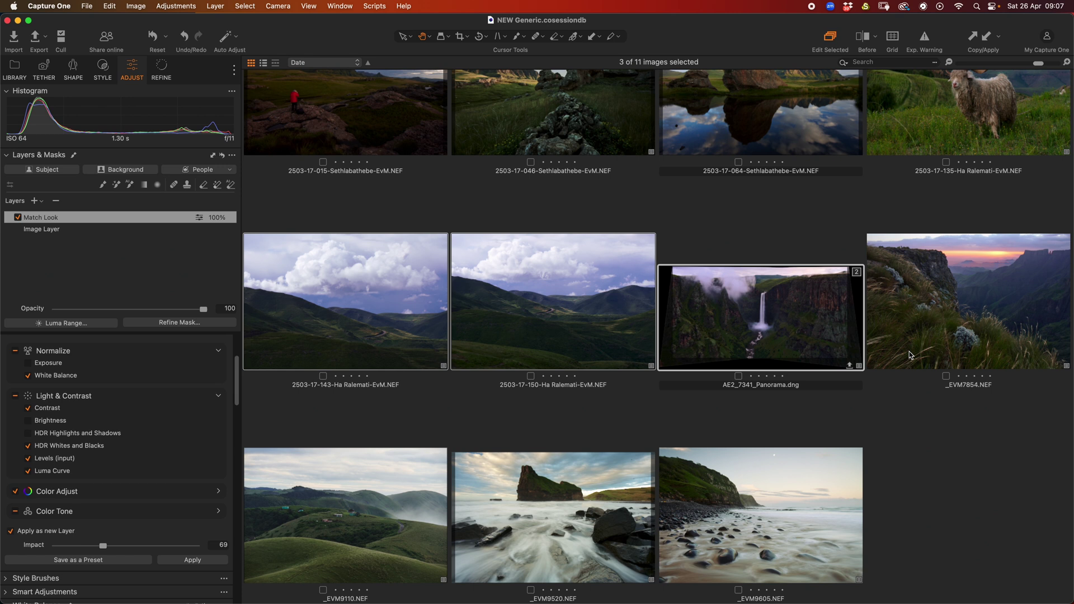
Select the four photos from 2503-17-143 to _EVM7854 and view them together in the viewer
{"action": "left_click", "coordinate": [958, 359], "text": "shift"}
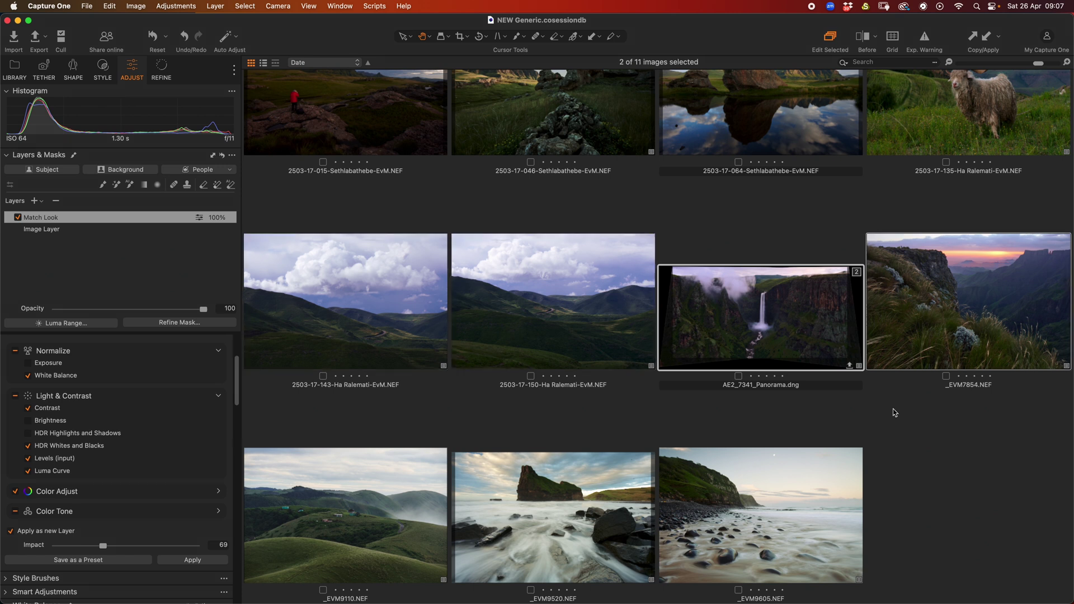
{"action": "left_click", "coordinate": [386, 303]}
{"action": "left_click", "coordinate": [913, 337], "text": "shift"}
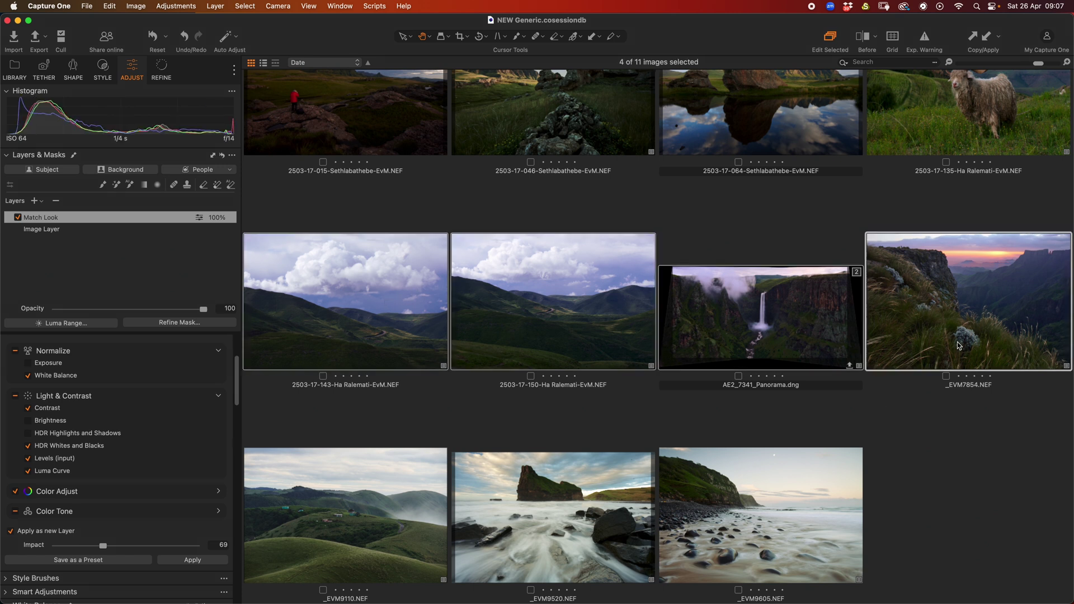
{"action": "key", "text": "section"}
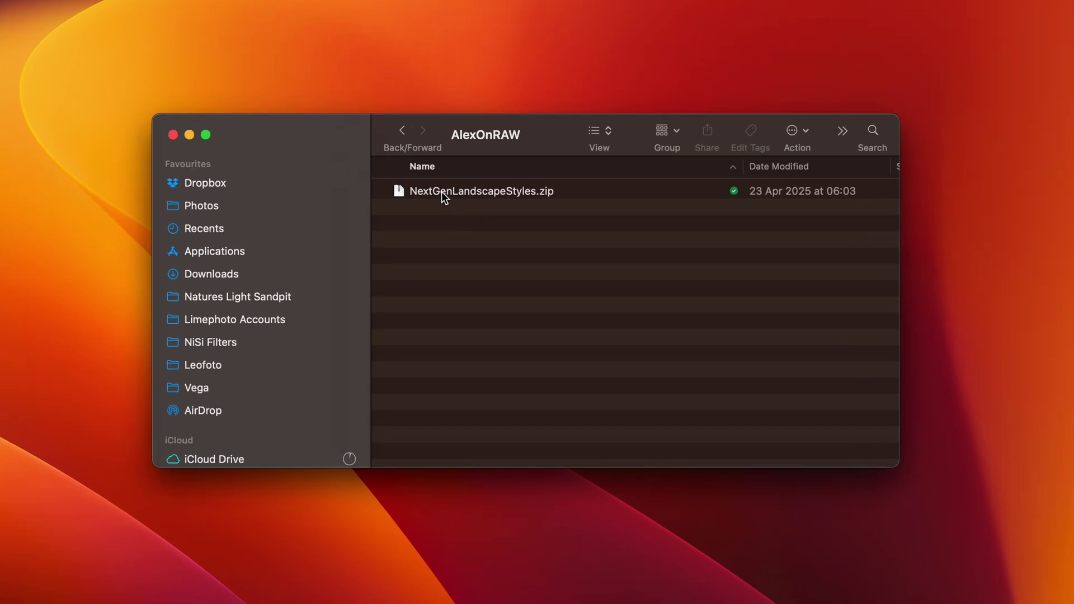
Extract NextGenLandscapeStyles.zip in Finder and expand the extracted folder to list the contents of its Presets and Styles folders
{"action": "double_click", "coordinate": [444, 193]}
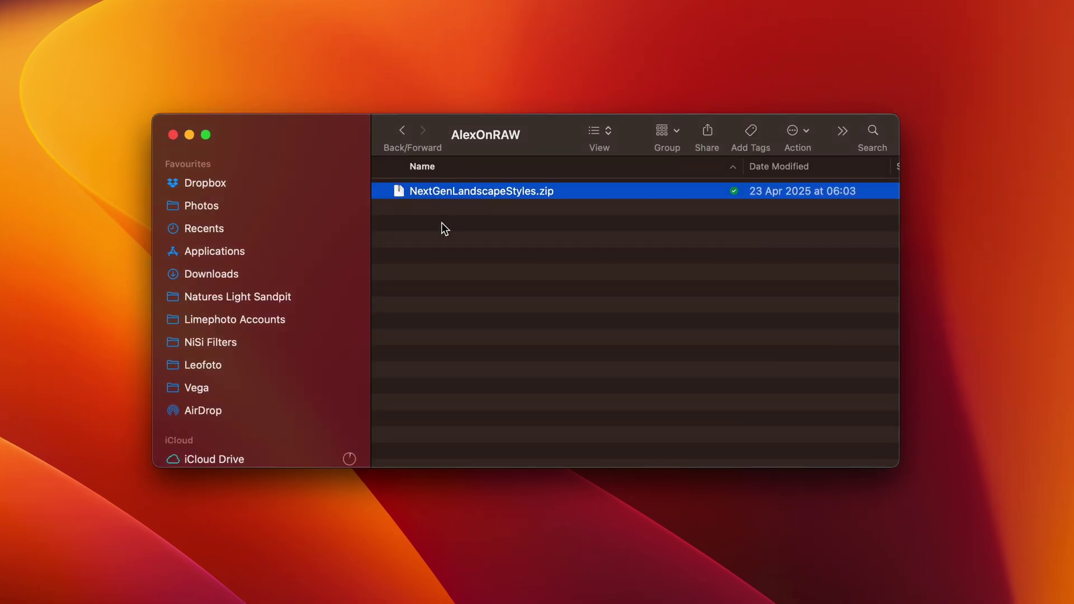
{"action": "left_click", "coordinate": [386, 191]}
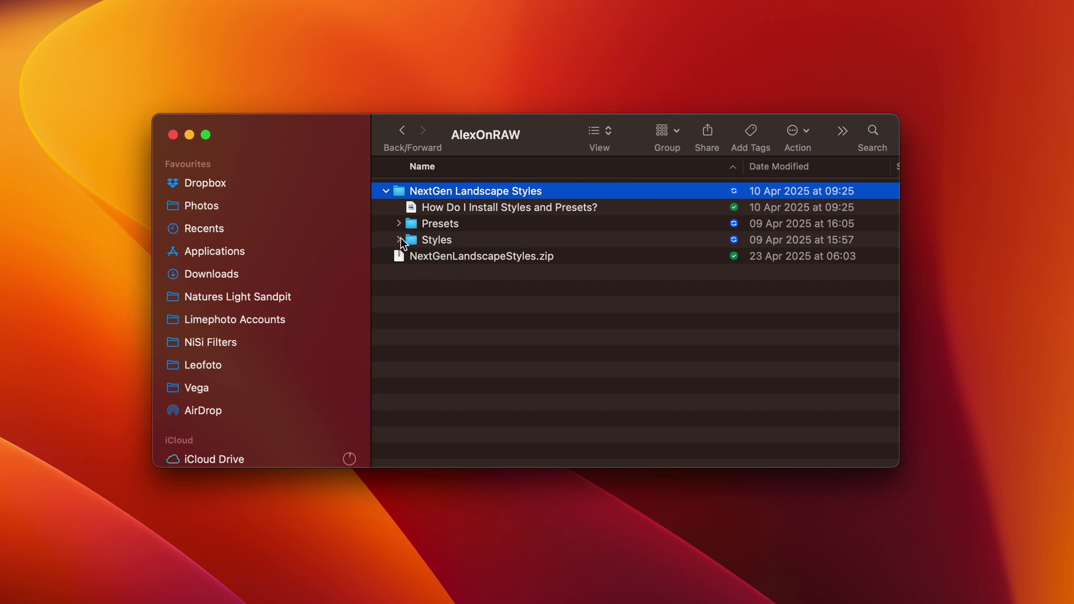
{"action": "left_click", "coordinate": [399, 239]}
{"action": "left_click", "coordinate": [399, 223]}
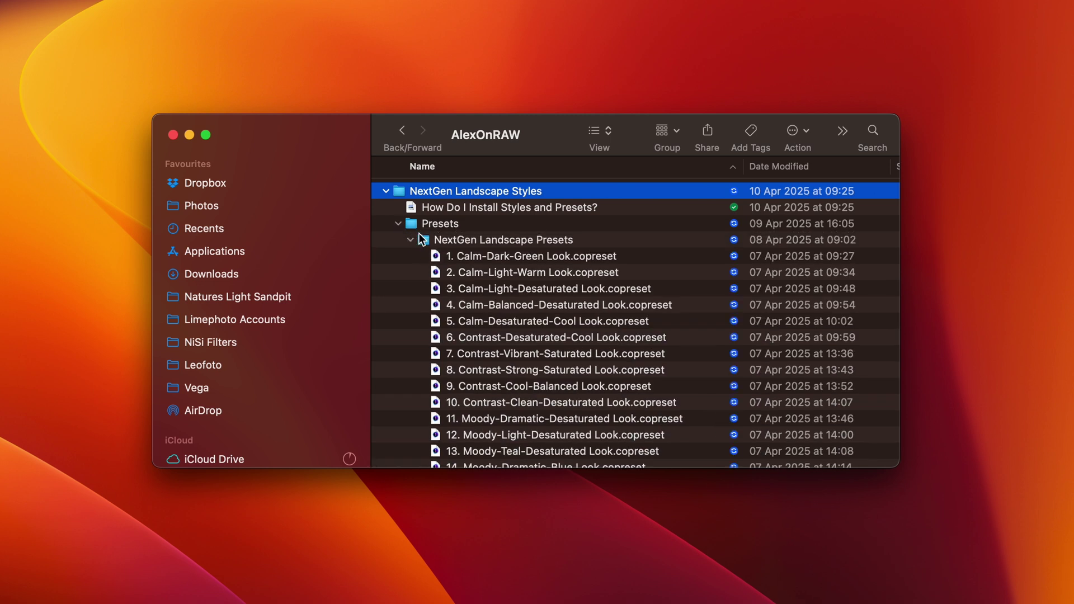
{"action": "left_click", "coordinate": [411, 239]}
{"action": "left_click", "coordinate": [410, 273]}
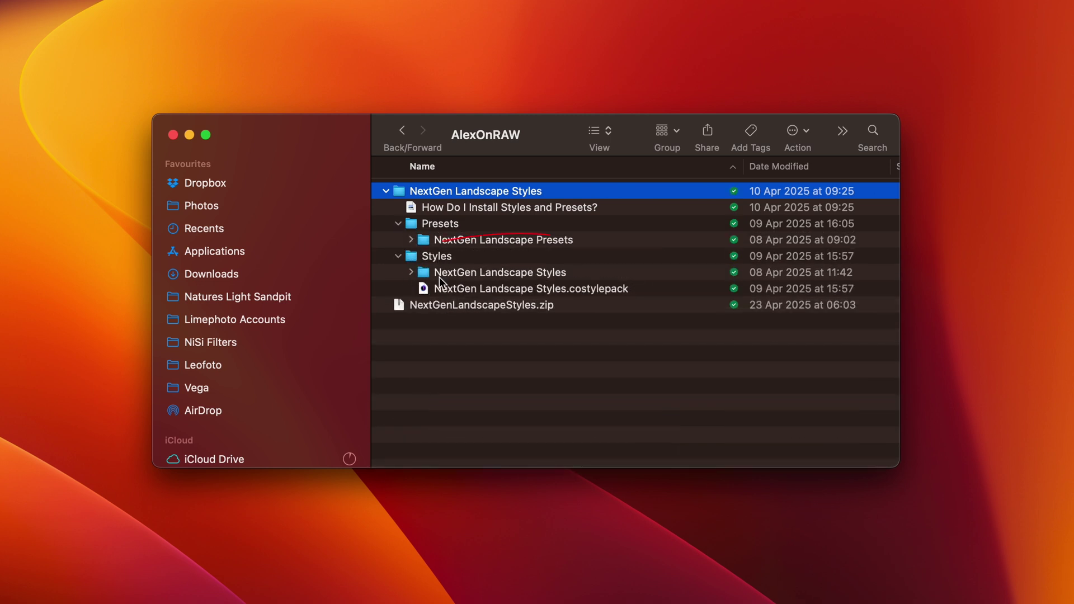
Import the style pack NextGen Landscape Styles.costylepack into Capture One
{"action": "left_click", "coordinate": [485, 289]}
{"action": "double_click", "coordinate": [486, 294]}
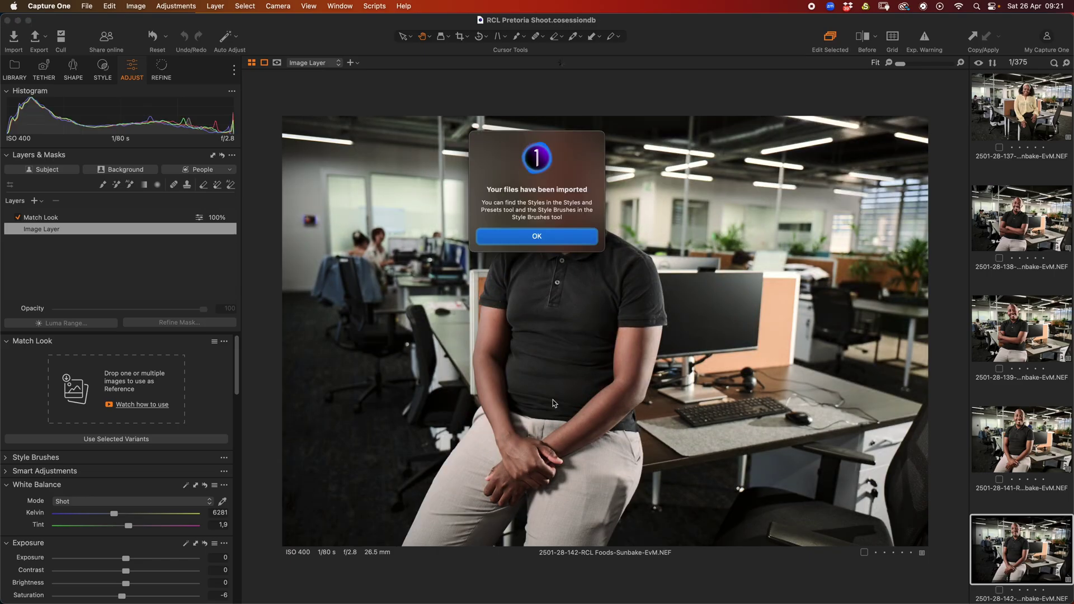
{"action": "left_click", "coordinate": [547, 240]}
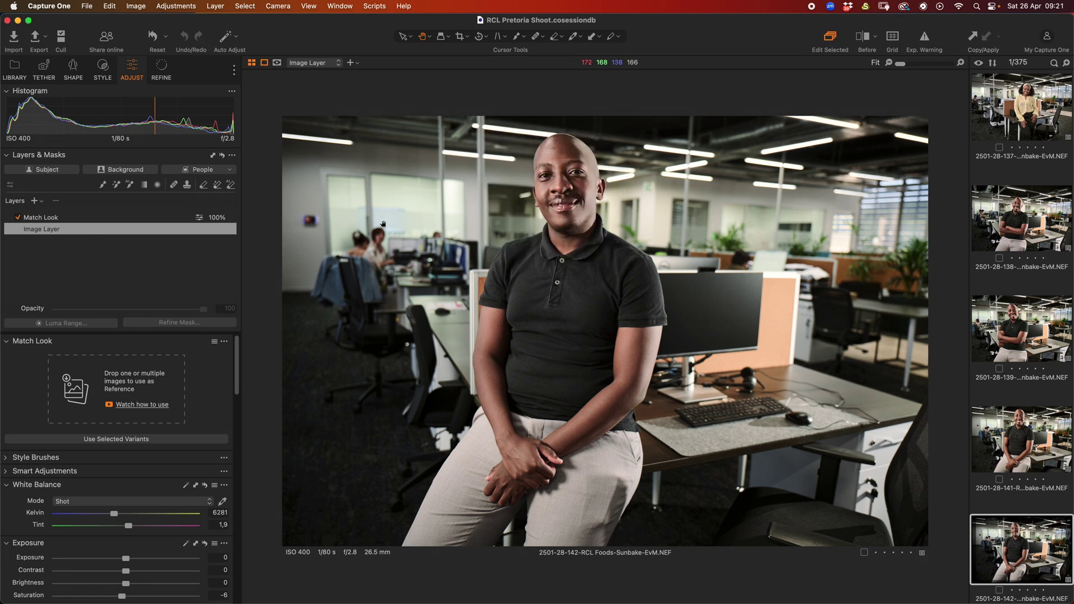
Dismiss the Resource Hub and list the Custom Styles to check for the NextGen Landscape Styles
{"action": "left_click", "coordinate": [105, 73]}
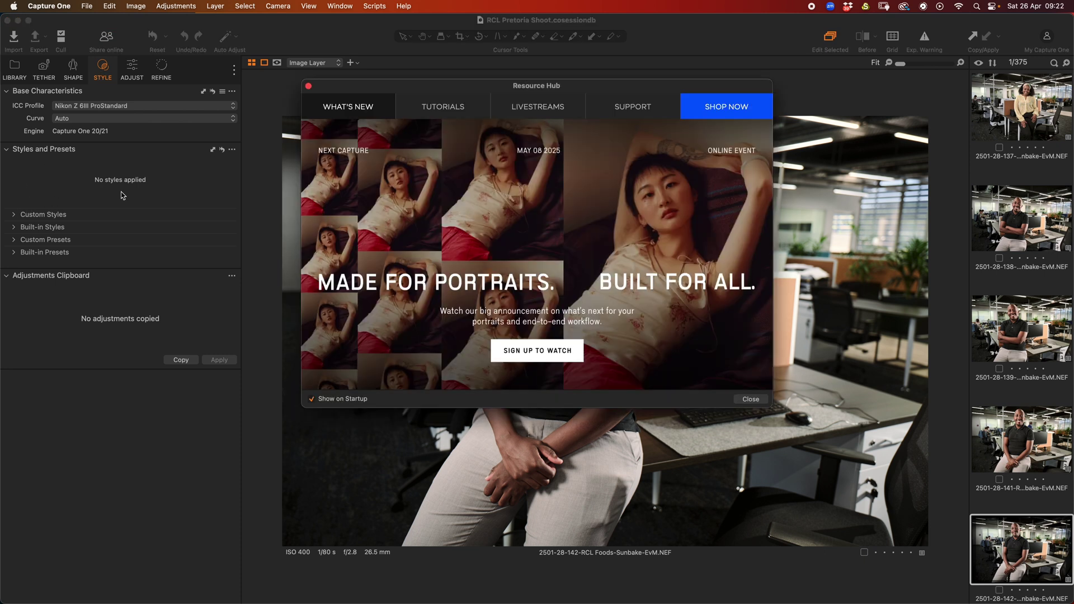
{"action": "left_click", "coordinate": [309, 88]}
{"action": "left_click", "coordinate": [28, 215]}
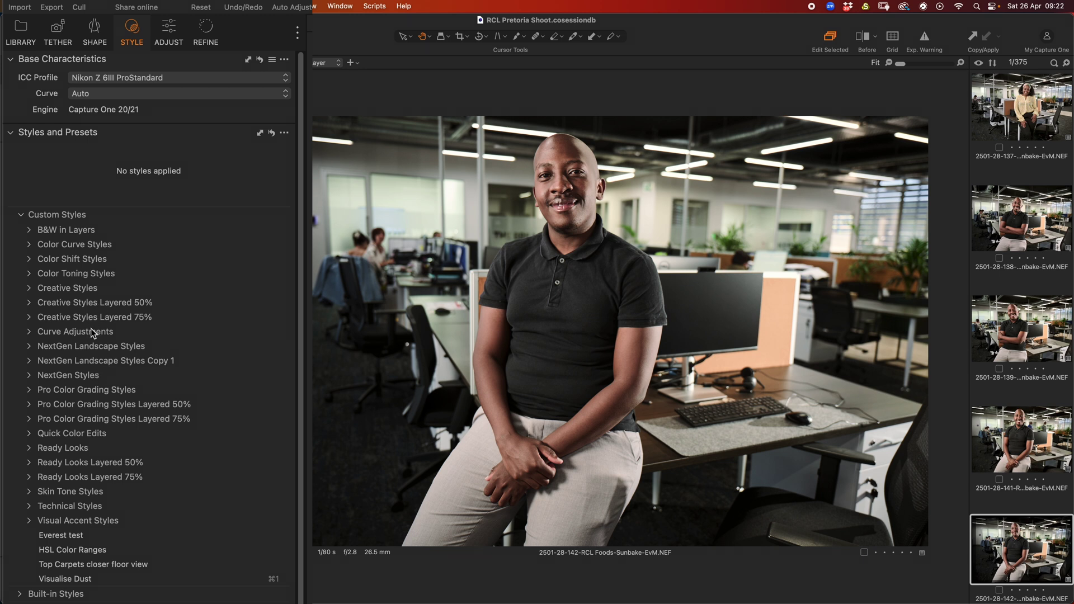
Switch to Finder, open a second window and go to the user's Library folder
{"action": "key", "text": "super+h"}
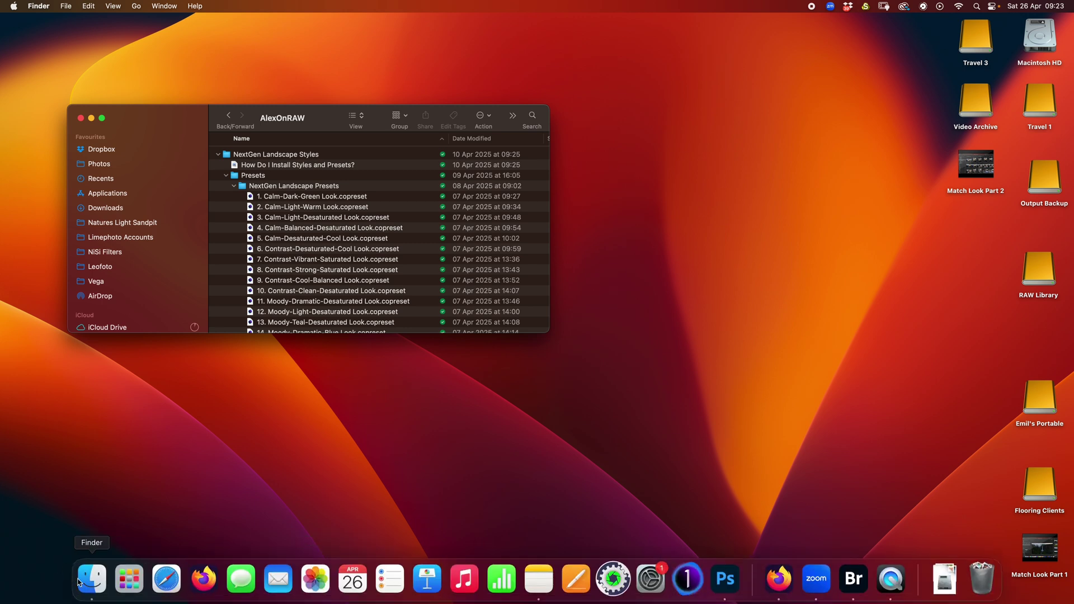
{"action": "right_click", "coordinate": [100, 585]}
{"action": "left_click", "coordinate": [165, 332]}
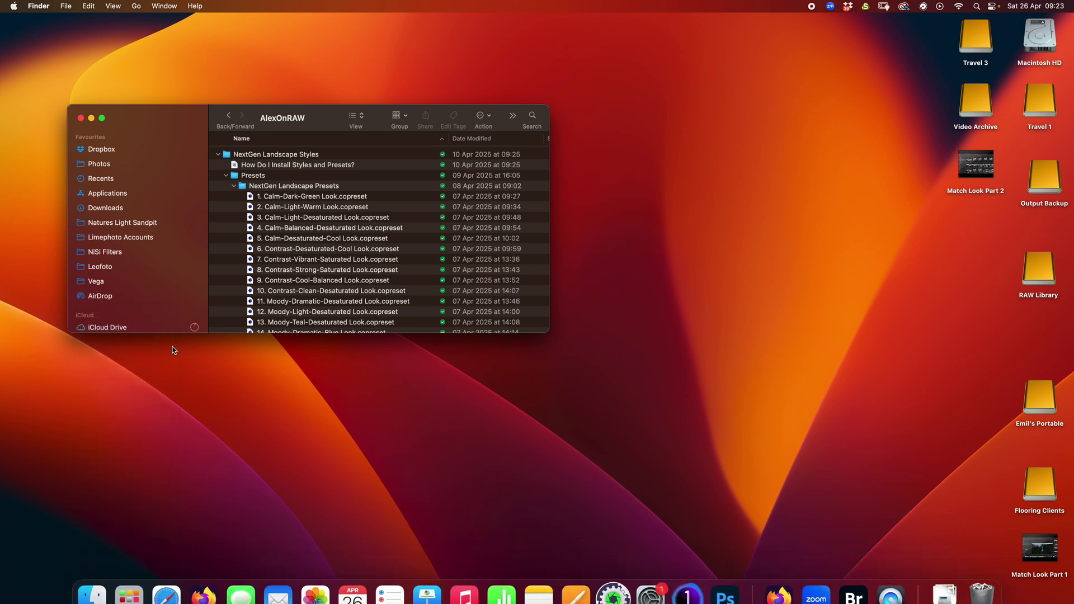
{"action": "left_click", "coordinate": [137, 6], "text": "alt"}
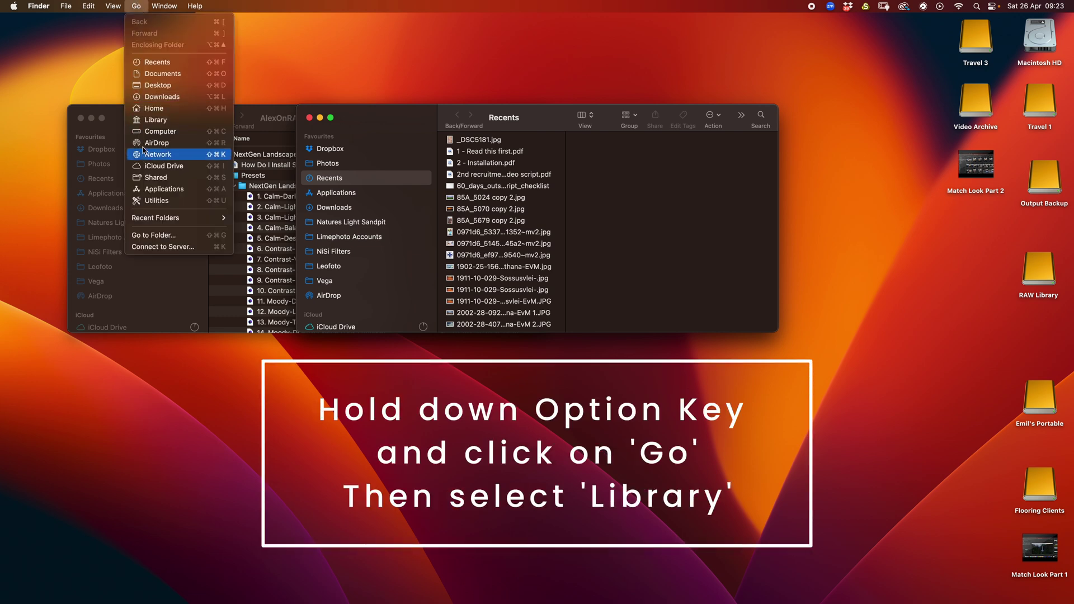
{"action": "left_click", "coordinate": [157, 119]}
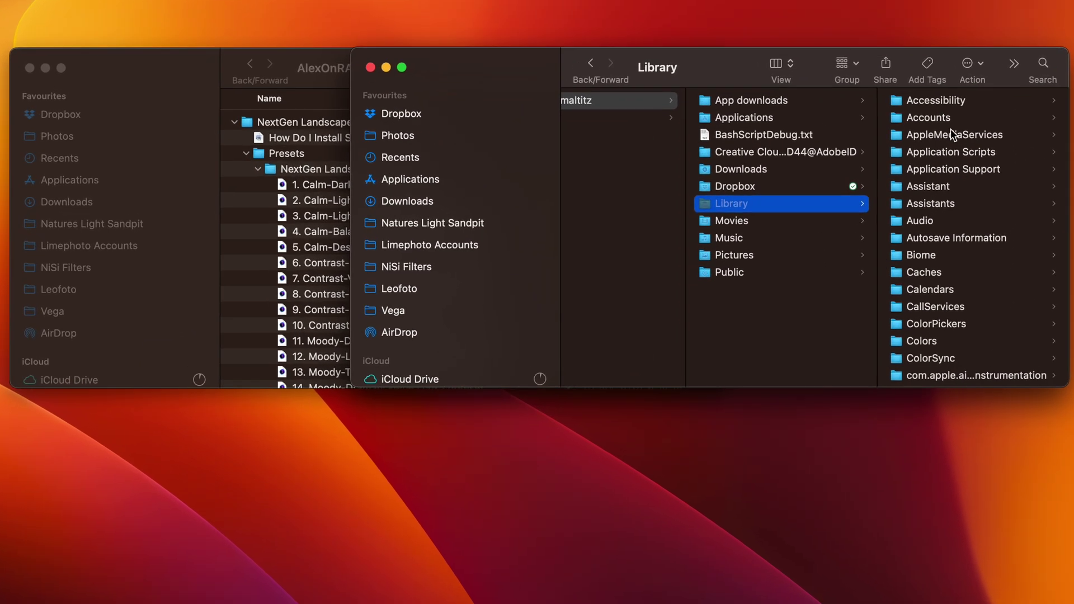
Go from Library through Application Support and Capture One to the Presets60 folder
{"action": "left_click", "coordinate": [944, 169]}
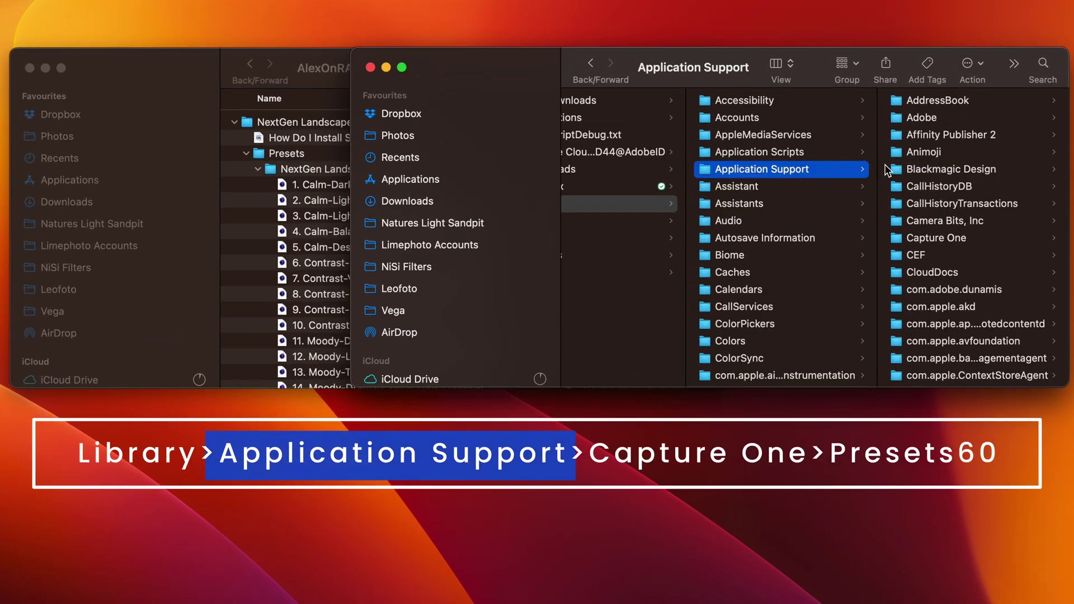
{"action": "left_click", "coordinate": [937, 240]}
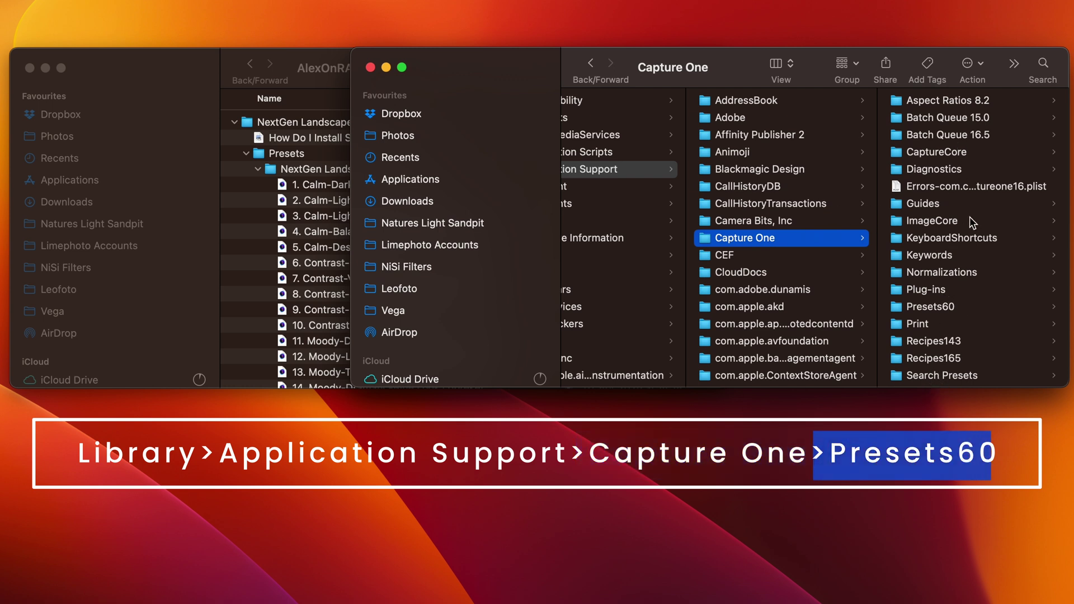
{"action": "scroll", "coordinate": [941, 232], "scroll_direction": "down", "scroll_amount": 4}
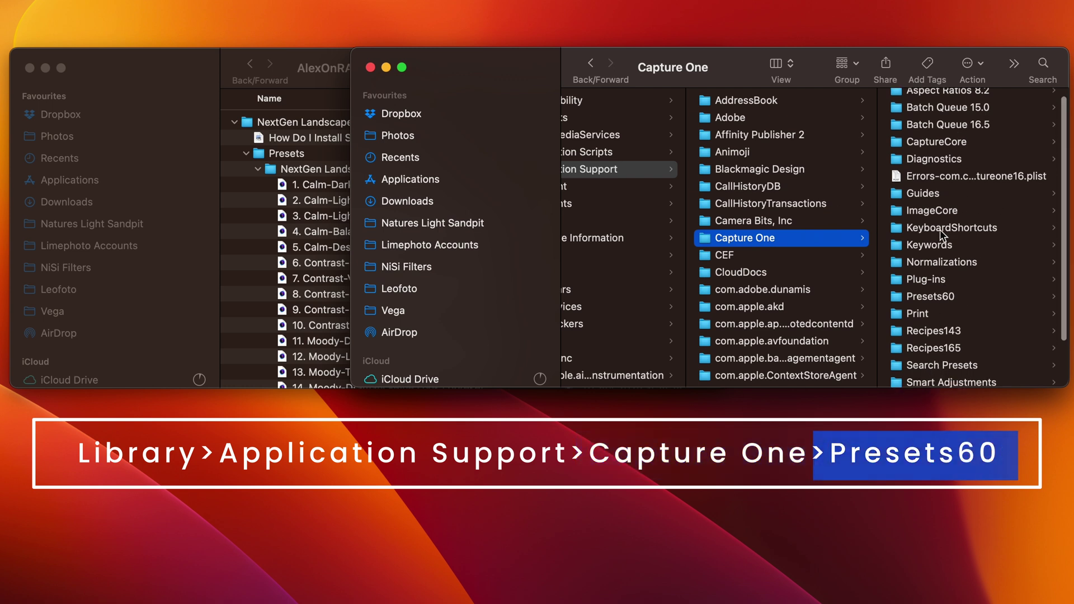
{"action": "scroll", "coordinate": [942, 235], "scroll_direction": "up", "scroll_amount": 2}
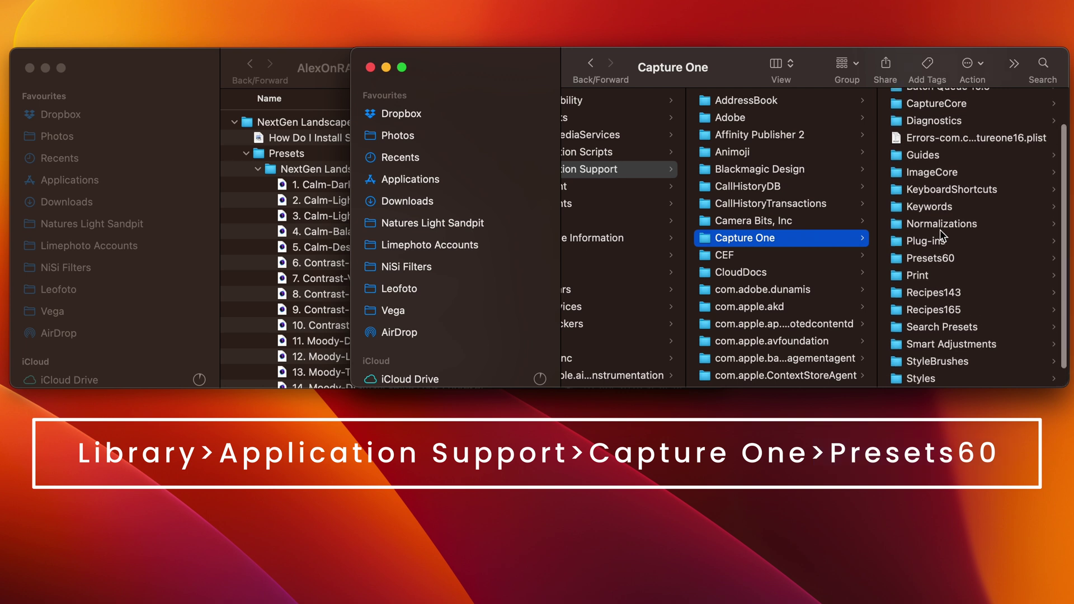
{"action": "left_click", "coordinate": [911, 258]}
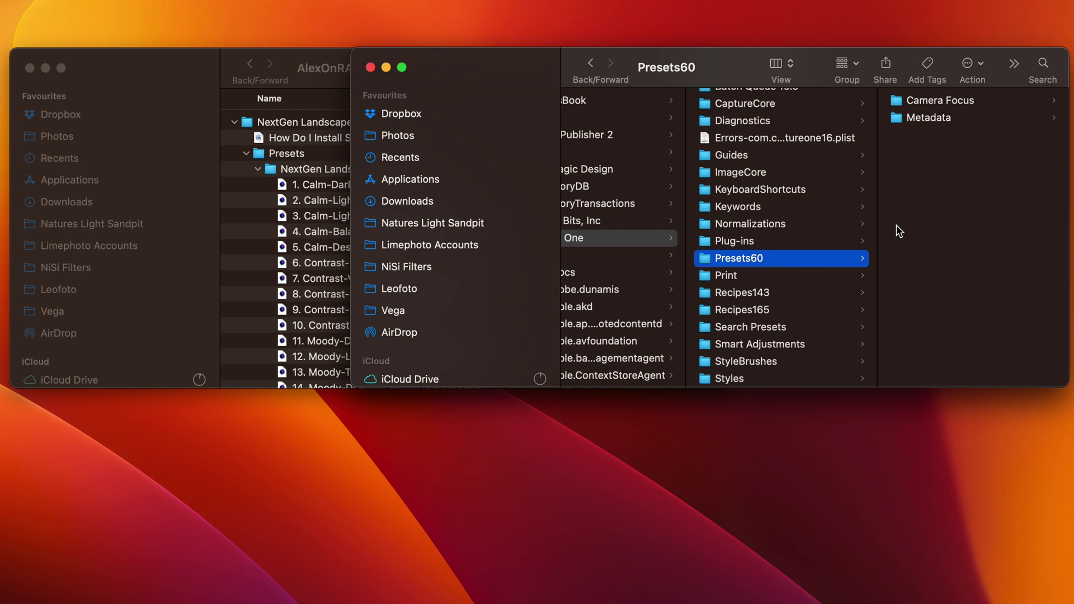
Create a folder named Match Look inside Presets60
{"action": "right_click", "coordinate": [931, 169]}
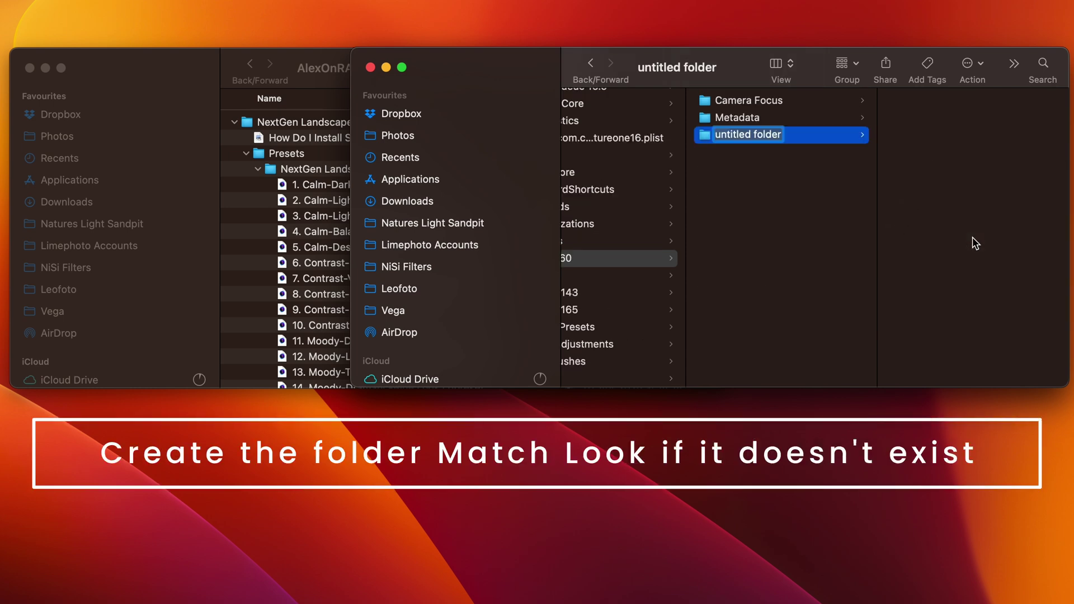
{"action": "type", "text": "Match Look"}
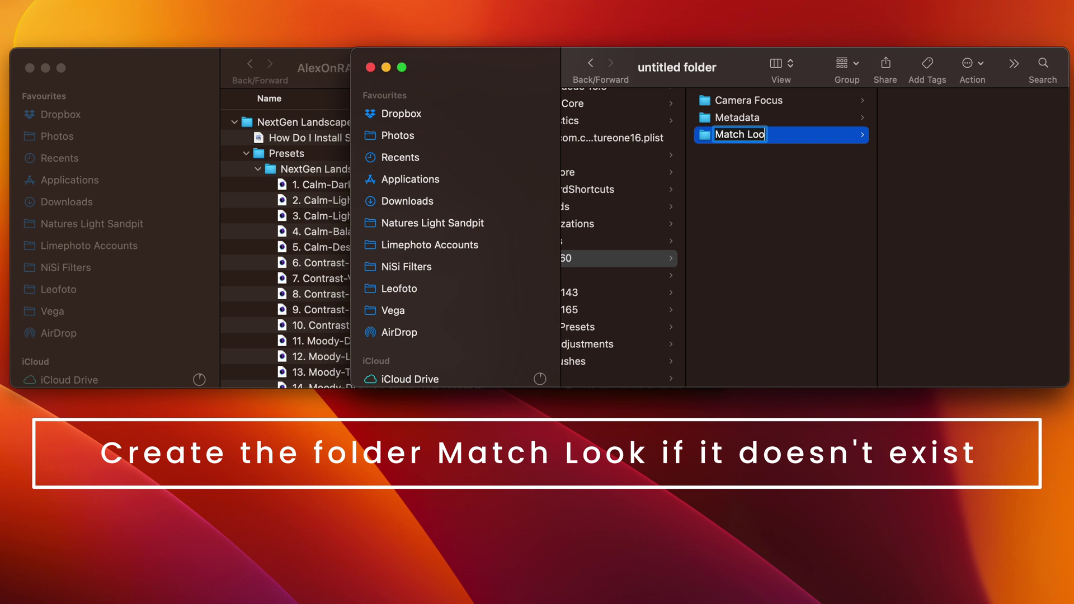
{"action": "key", "text": "Return"}
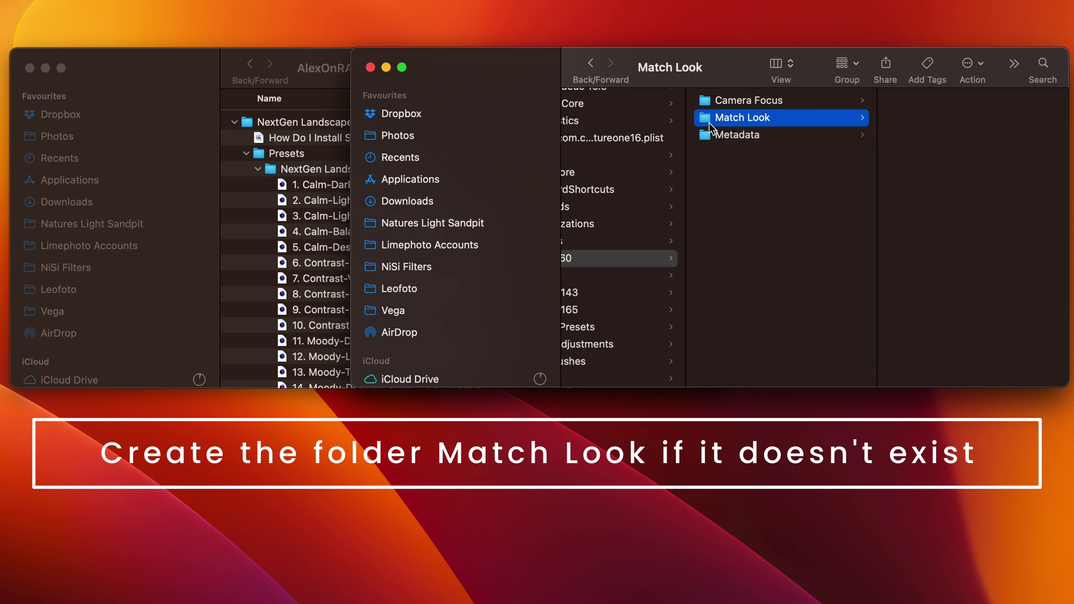
Place the NextGen Landscape Presets folder from the extracted download inside the new Match Look folder
{"action": "left_click_drag", "start_coordinate": [524, 88], "coordinate": [738, 242]}
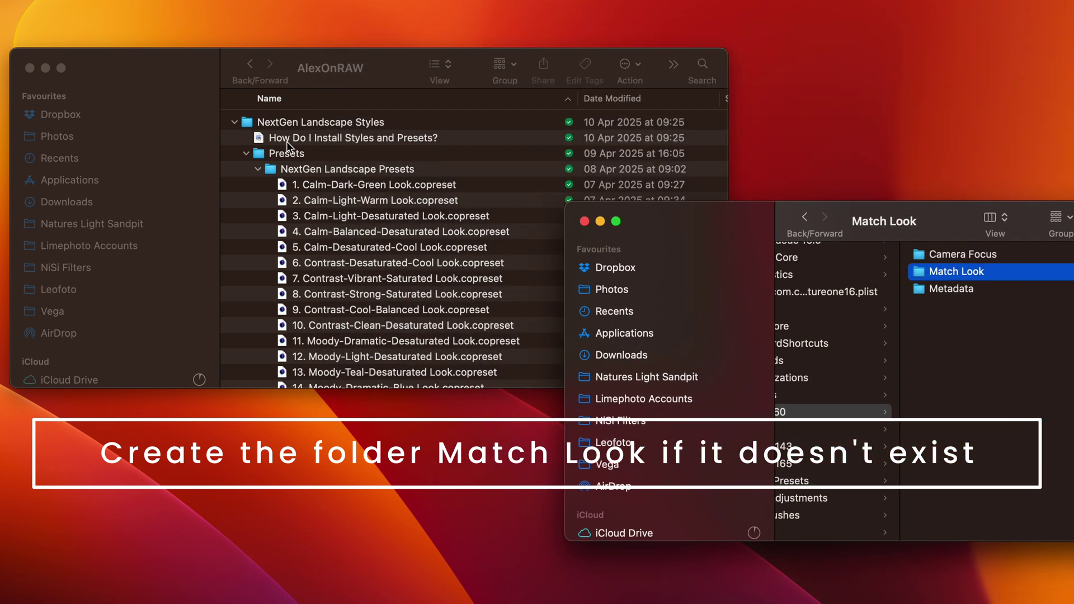
{"action": "left_click", "coordinate": [258, 169]}
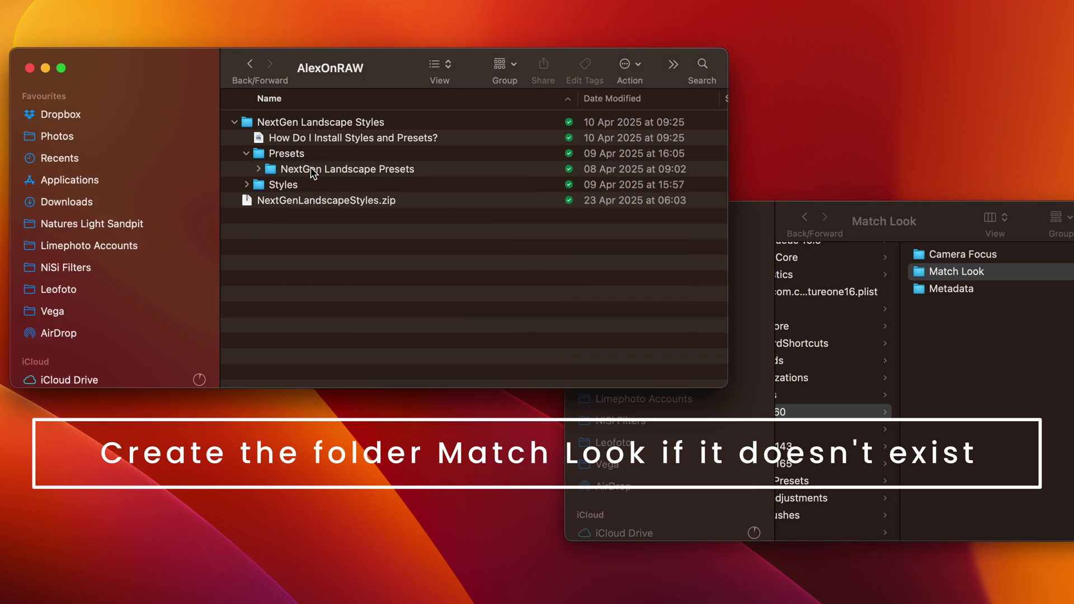
{"action": "left_click_drag", "start_coordinate": [313, 171], "coordinate": [957, 271]}
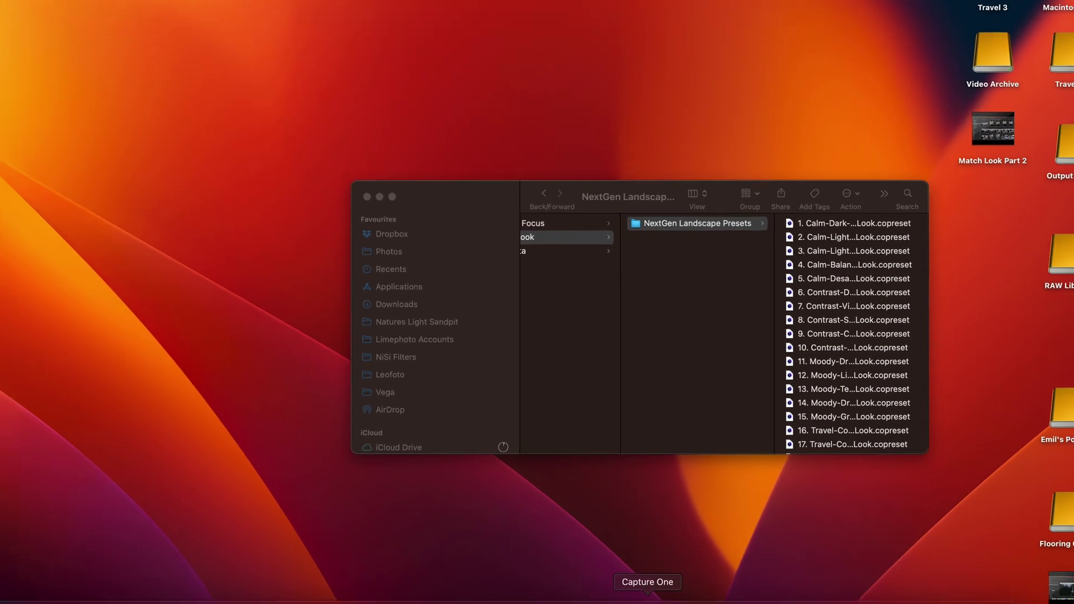
Switch to Capture One and load the NextGen Landscape preset 17. Travel-Contrast-Green Look in Match Look for photo 2501-01-004
{"action": "left_click", "coordinate": [647, 602]}
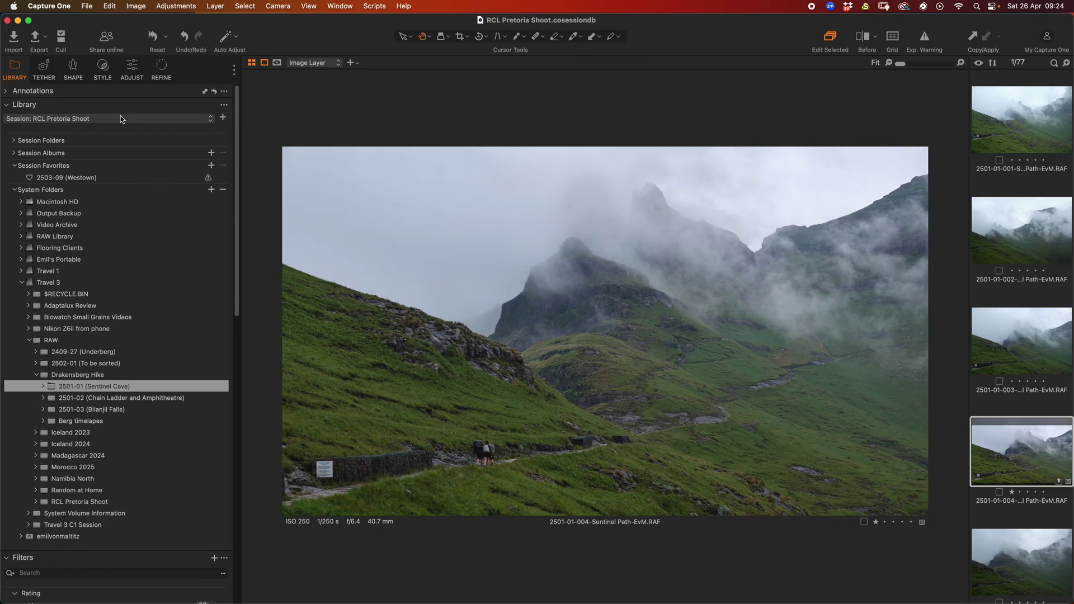
{"action": "left_click", "coordinate": [132, 67]}
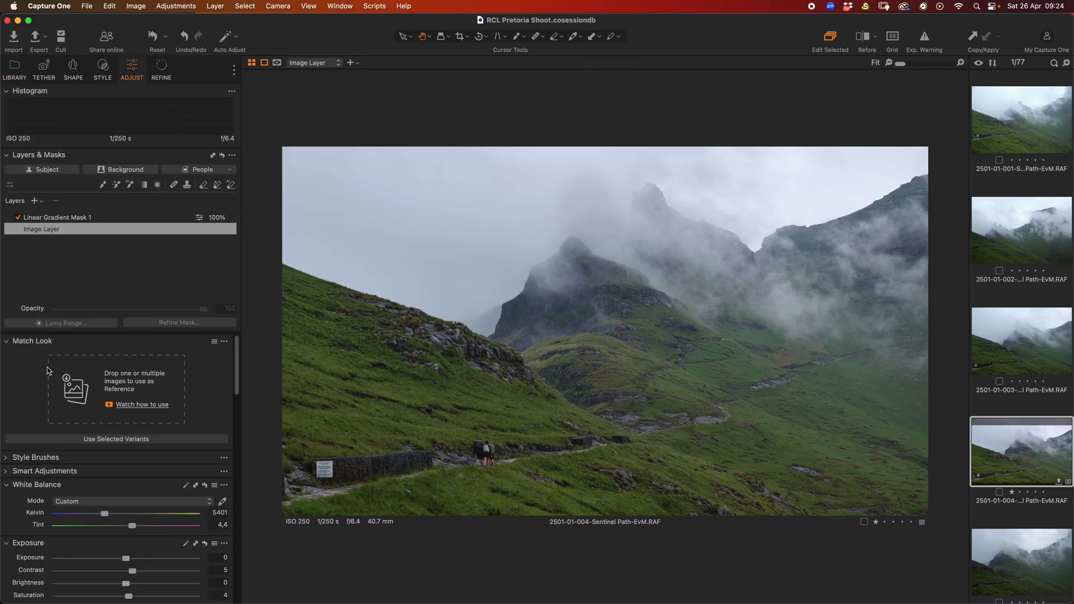
{"action": "left_click", "coordinate": [214, 344]}
{"action": "key", "text": "Escape"}
{"action": "left_click", "coordinate": [215, 343]}
{"action": "mouse_move", "coordinate": [218, 355]}
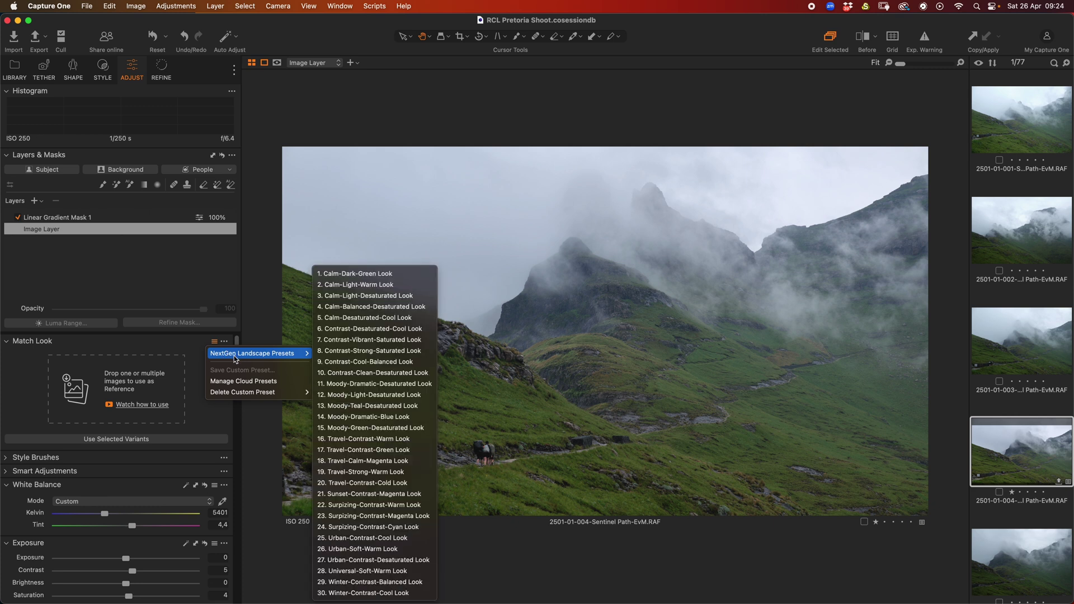
{"action": "left_click", "coordinate": [375, 452]}
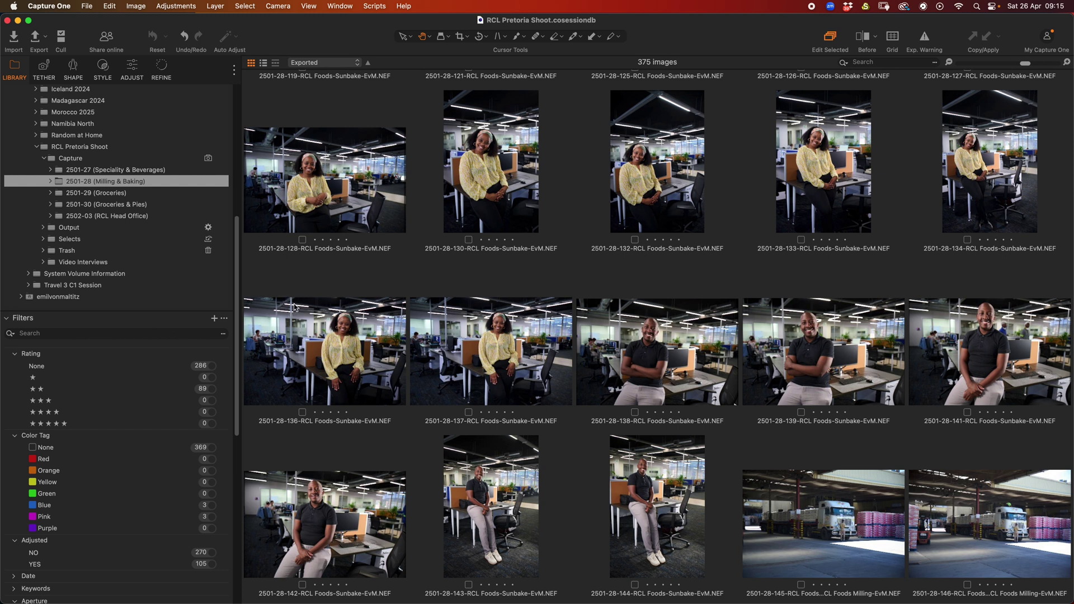
Open photo 2501-28-137 of the woman in the yellow blouse in the viewer with the adjustment tools shown
{"action": "left_click", "coordinate": [132, 69]}
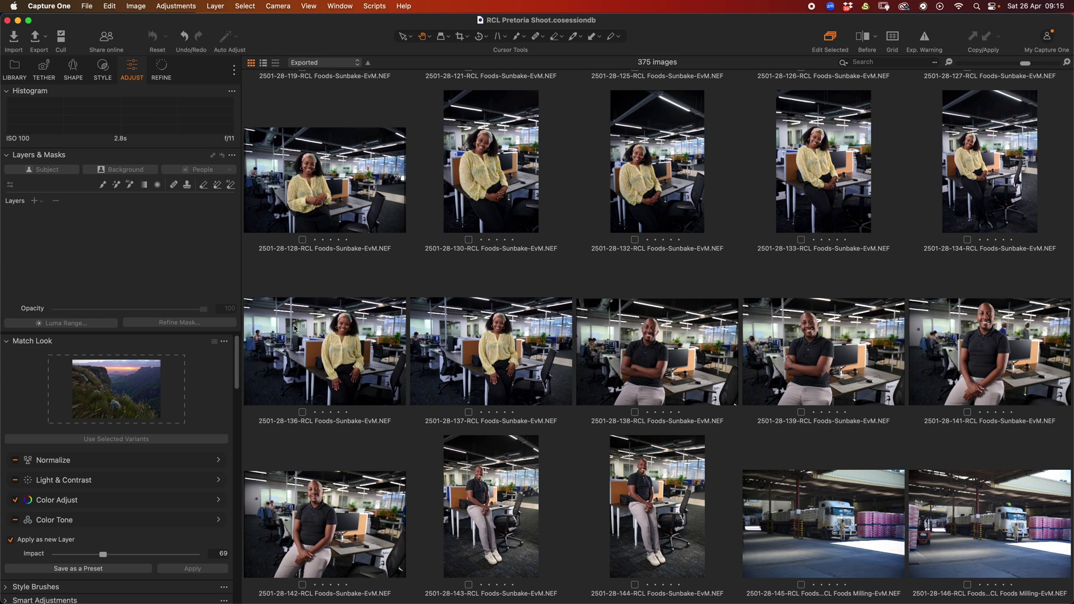
{"action": "left_click", "coordinate": [515, 206]}
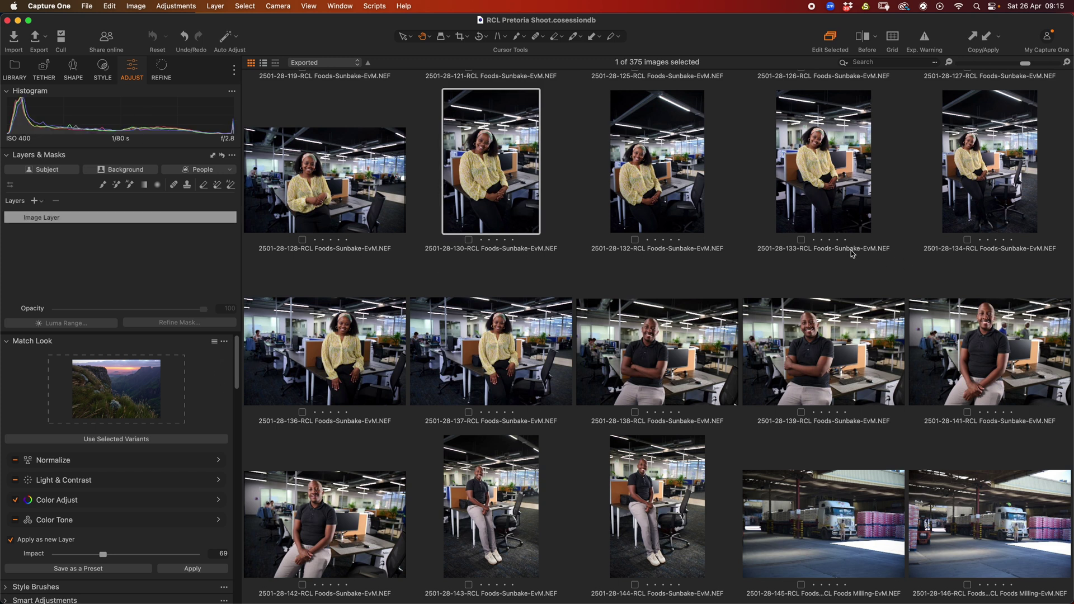
{"action": "double_click", "coordinate": [460, 363]}
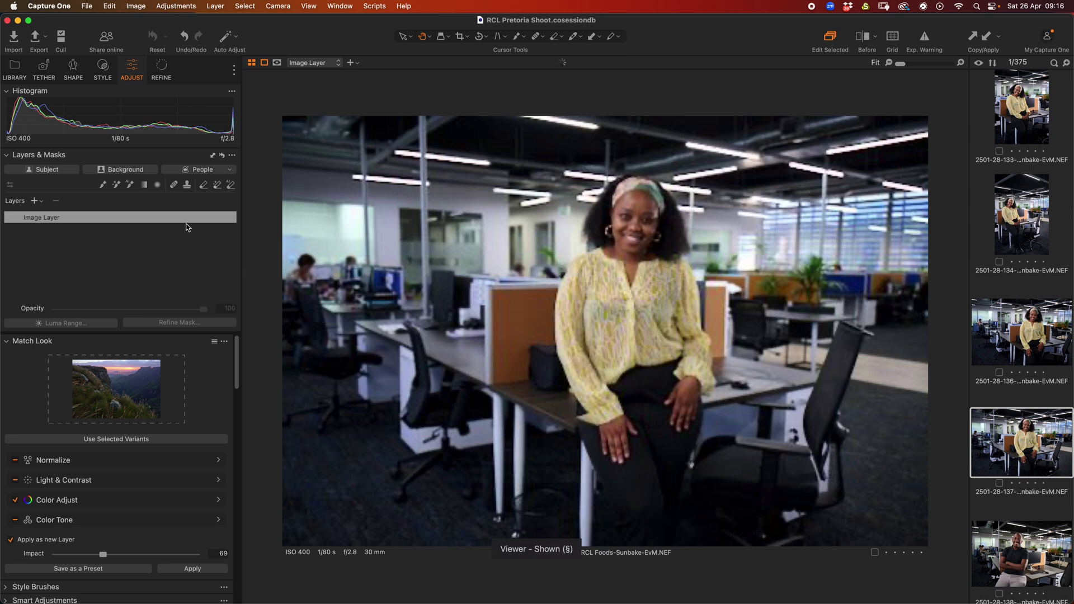
Try the NextGen Landscape preset 3. Calm-Light-Desaturated Look in Match Look on photo 2501-28-137, and clear it again
{"action": "left_click", "coordinate": [221, 343]}
{"action": "left_click", "coordinate": [207, 343]}
{"action": "left_click", "coordinate": [217, 342]}
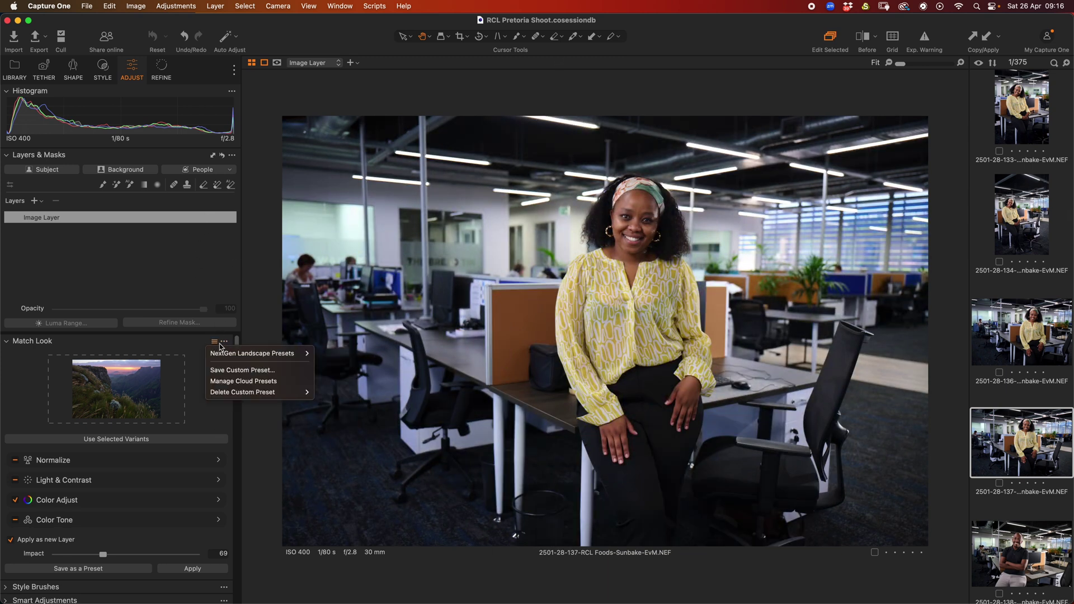
{"action": "mouse_move", "coordinate": [229, 358]}
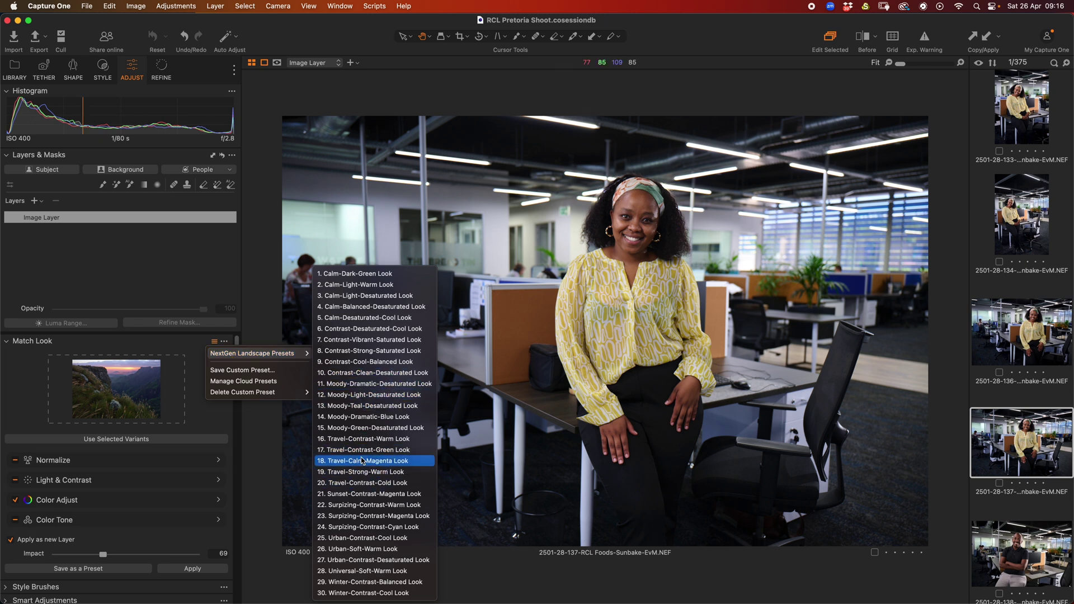
{"action": "left_click", "coordinate": [392, 296]}
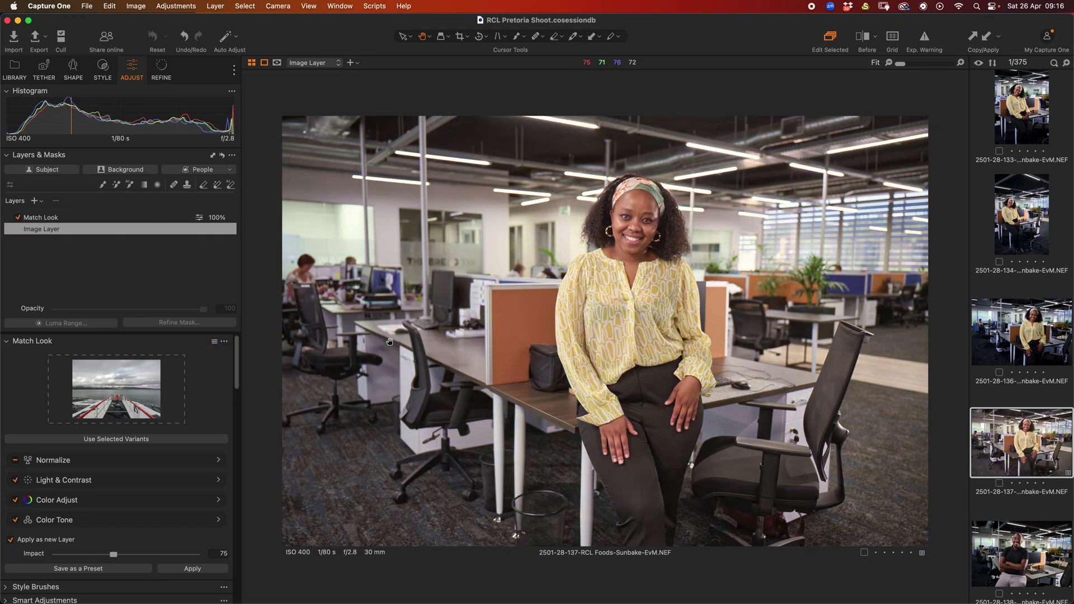
{"action": "left_click", "coordinate": [215, 342]}
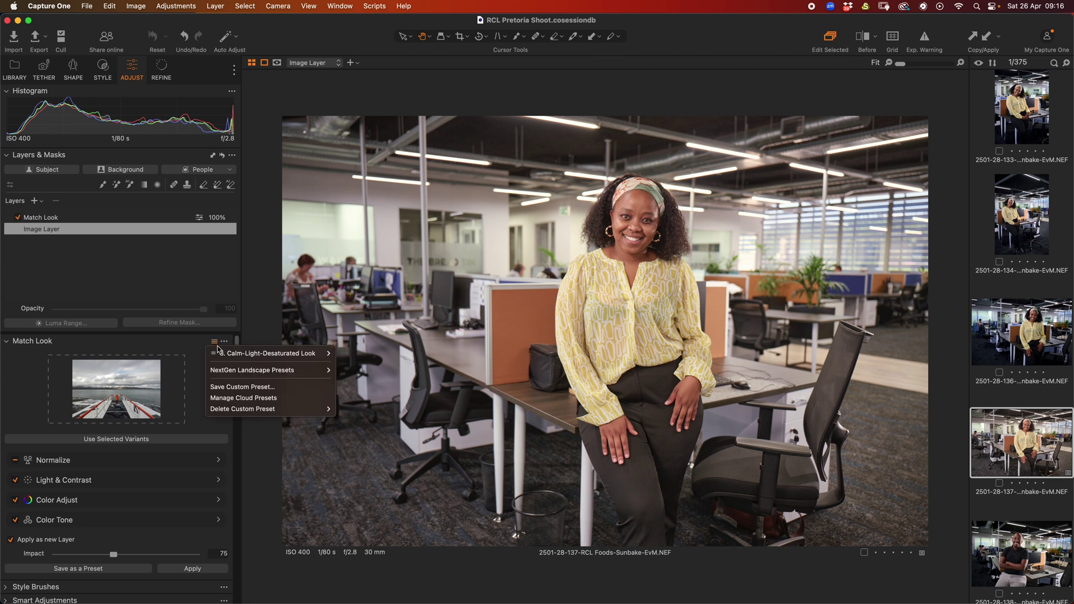
{"action": "mouse_move", "coordinate": [283, 357]}
{"action": "left_click", "coordinate": [346, 353]}
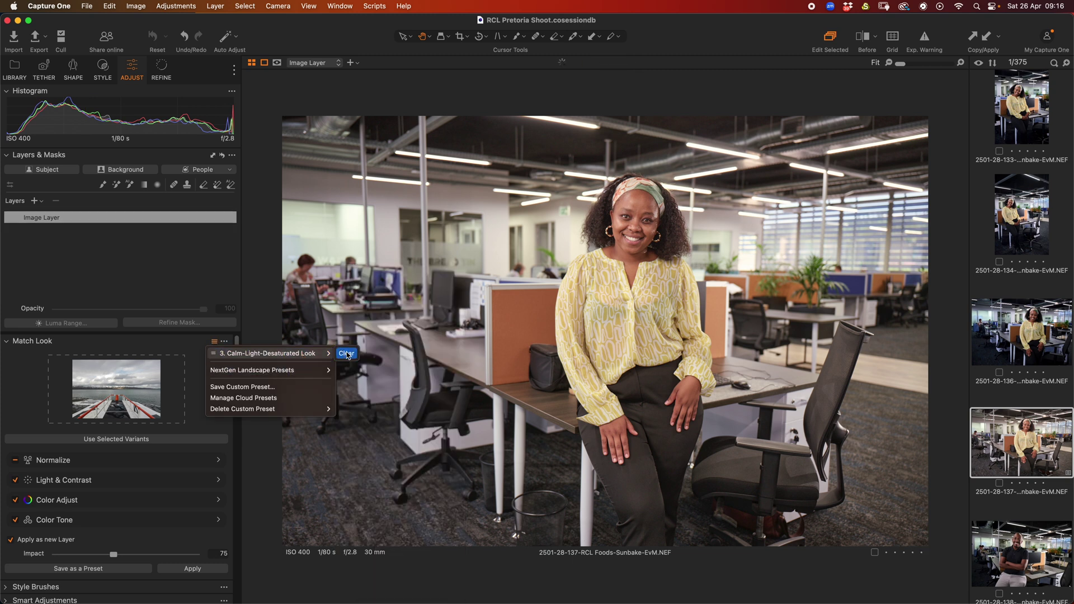
Load the NextGen Landscape preset 28. Universal-Soft-Warm Look in Match Look for photo 2501-28-137
{"action": "left_click", "coordinate": [216, 343]}
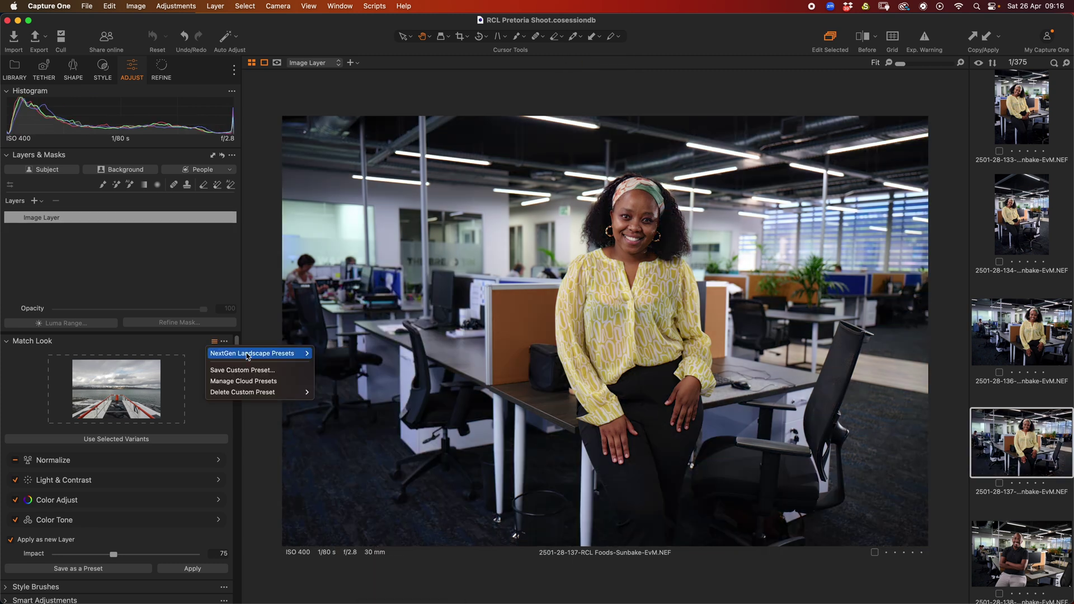
{"action": "mouse_move", "coordinate": [279, 354]}
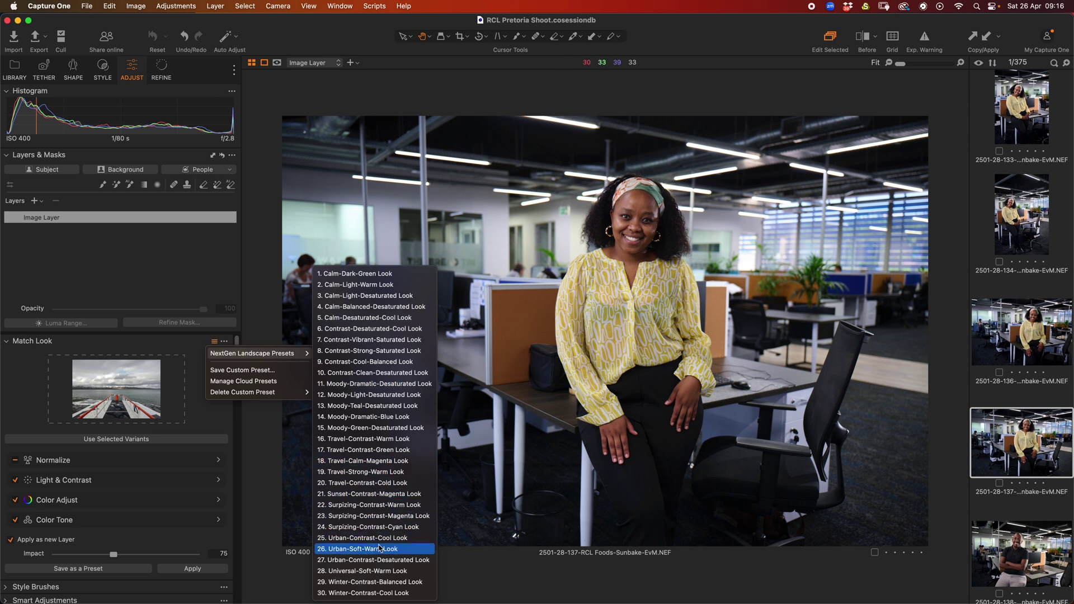
{"action": "left_click", "coordinate": [385, 569]}
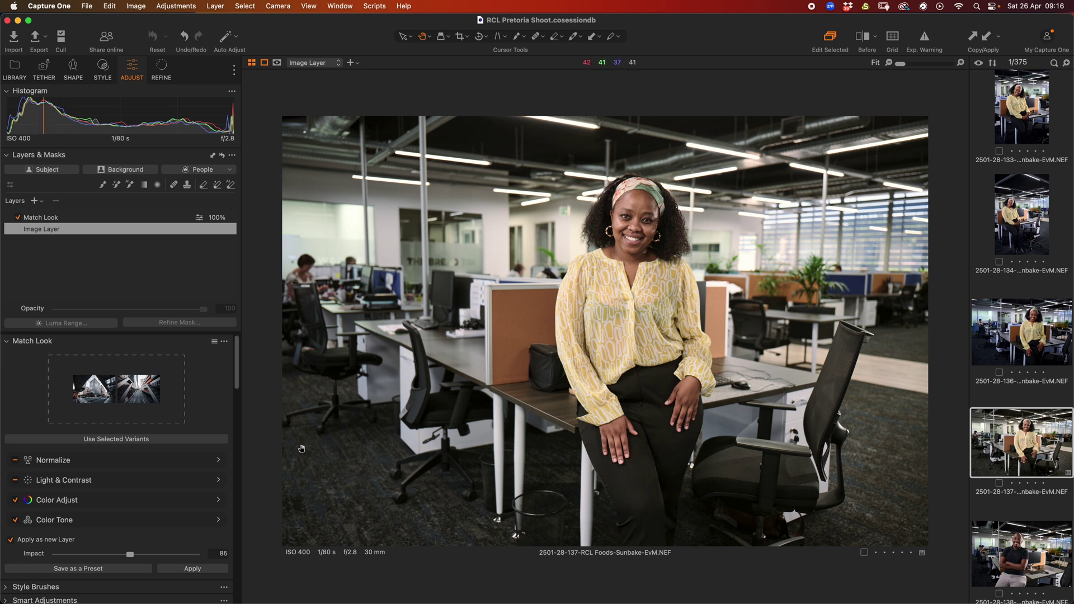
Select the eight office portraits from 2501-28-136 to 2501-28-144 in the browser grid and apply the current Match Look to them
{"action": "key", "text": "section"}
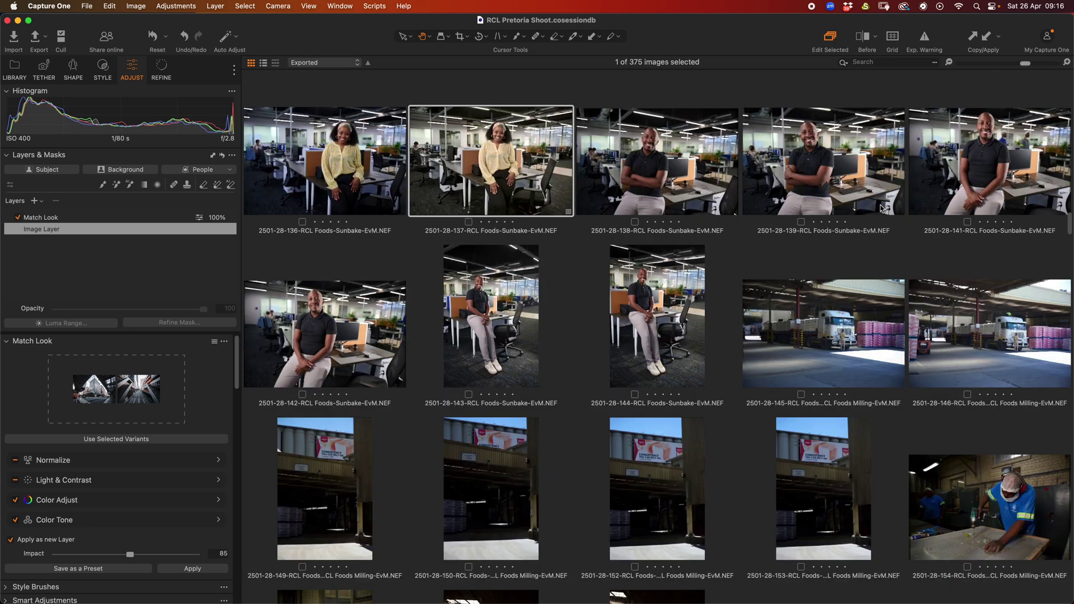
{"action": "left_click", "coordinate": [293, 148]}
{"action": "left_click", "coordinate": [641, 317], "text": "shift"}
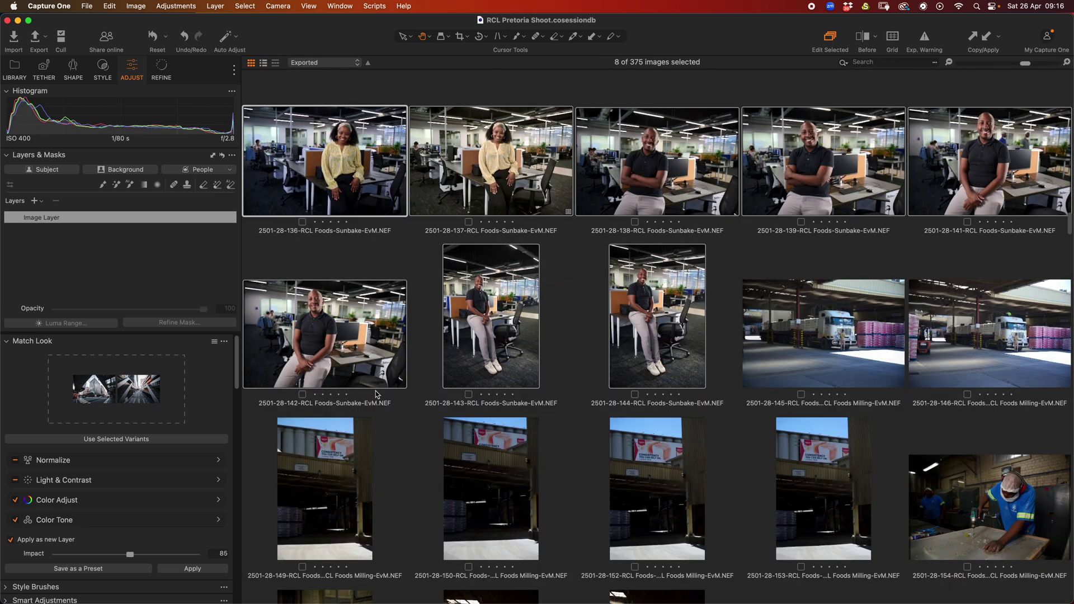
{"action": "left_click", "coordinate": [181, 571]}
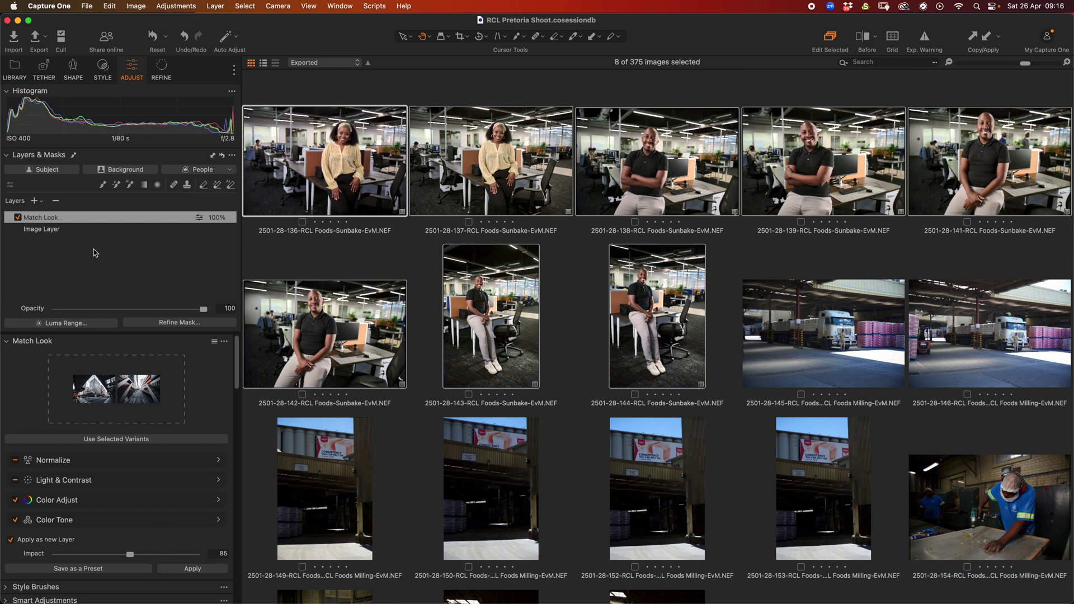
Open photo 2501-28-142 in the viewer and compare it with the Match Look layer off, on and at varied opacity
{"action": "double_click", "coordinate": [343, 356]}
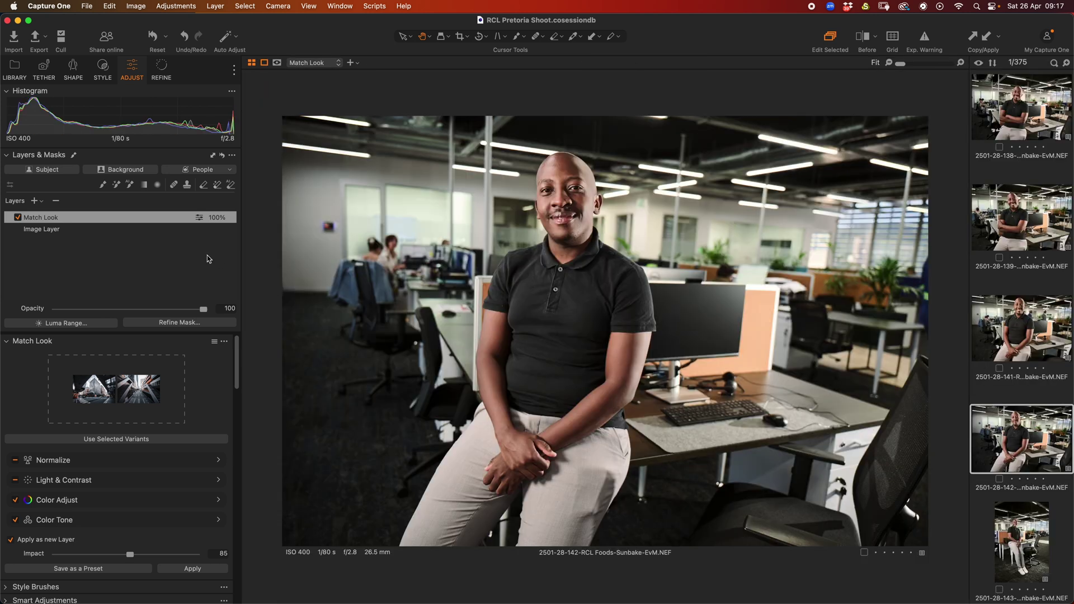
{"action": "left_click", "coordinate": [17, 218]}
{"action": "left_click", "coordinate": [17, 218]}
{"action": "left_click", "coordinate": [16, 219]}
{"action": "left_click", "coordinate": [15, 219]}
{"action": "left_click_drag", "start_coordinate": [203, 309], "coordinate": [226, 325]}
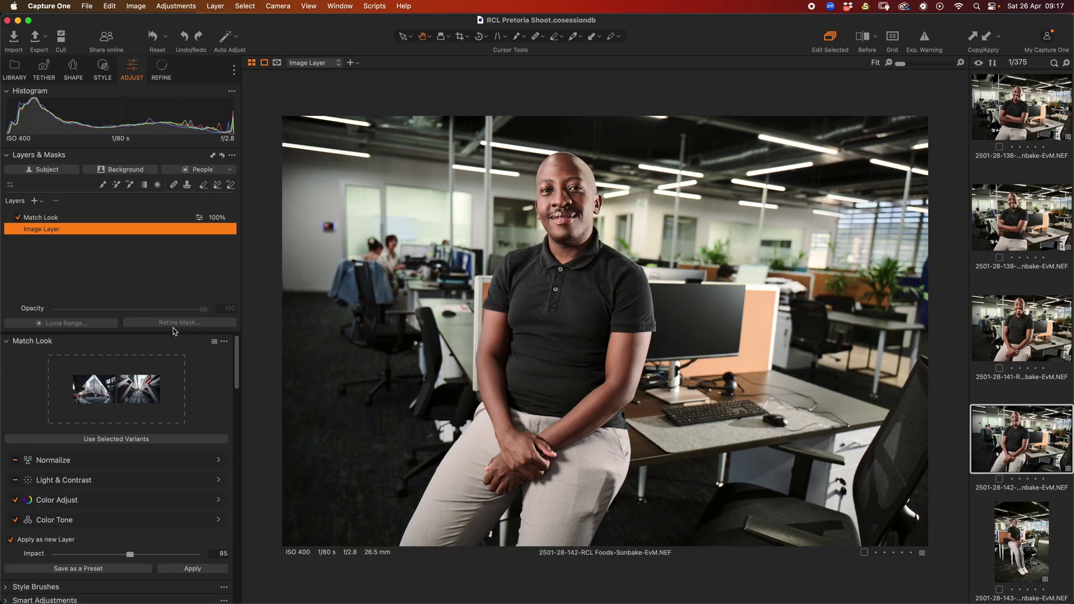
Crop and slightly rotate photo 2501-28-142 to about 18.6 × 12.4 in, and set its Image Layer saturation to -6
{"action": "left_click_drag", "start_coordinate": [238, 383], "coordinate": [239, 431]}
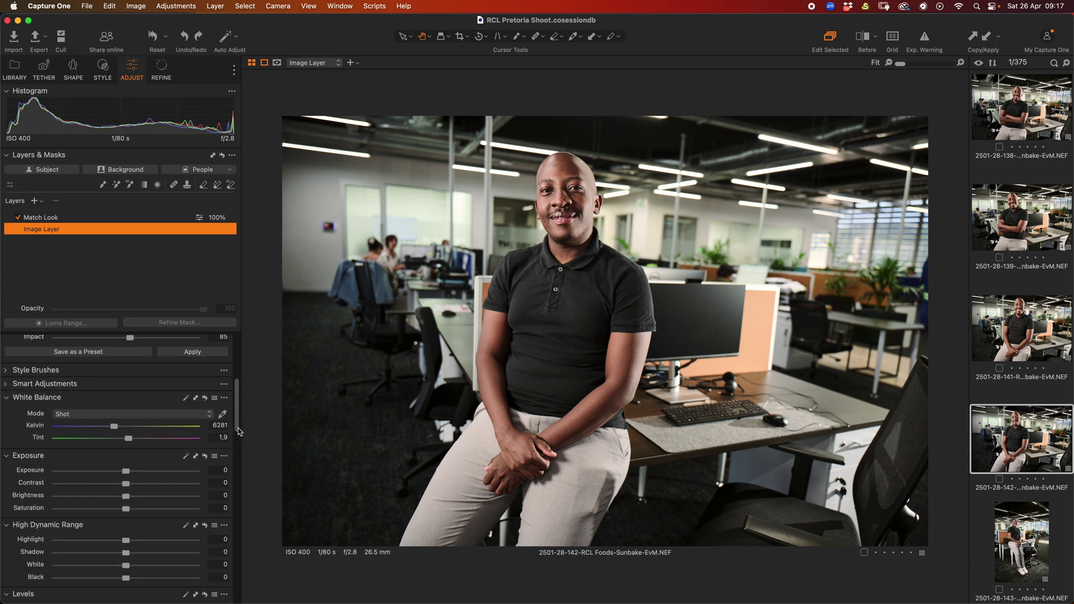
{"action": "key", "text": "c"}
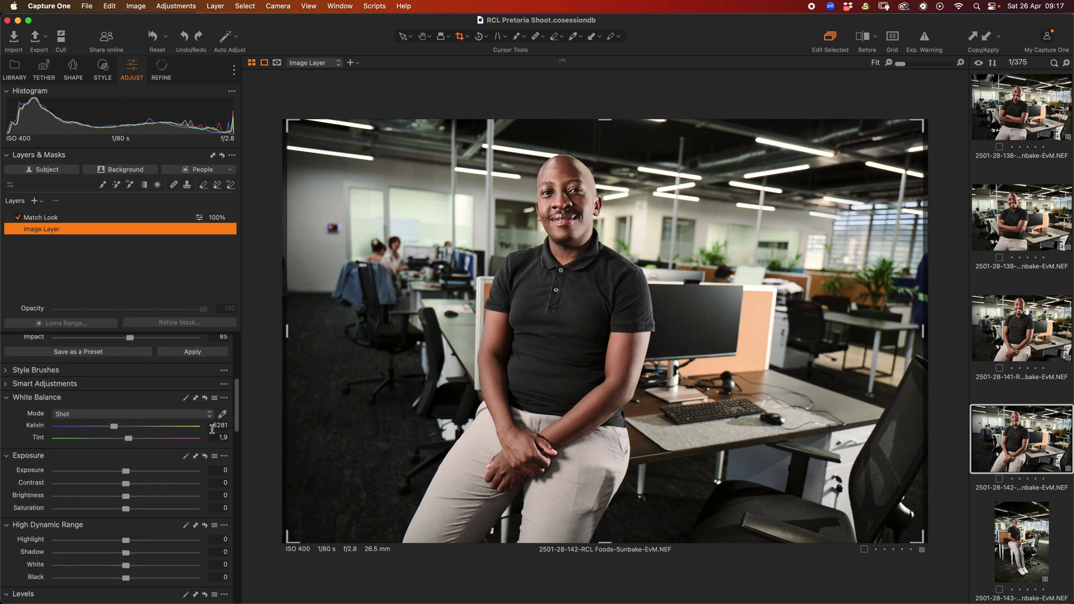
{"action": "left_click_drag", "start_coordinate": [890, 143], "coordinate": [865, 181]}
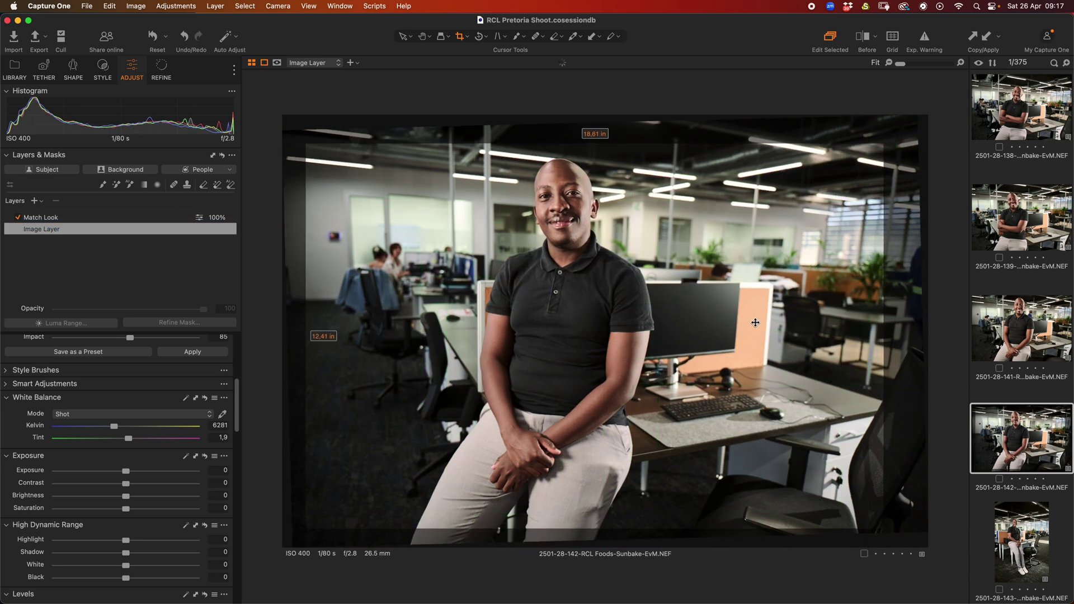
{"action": "key", "text": "h"}
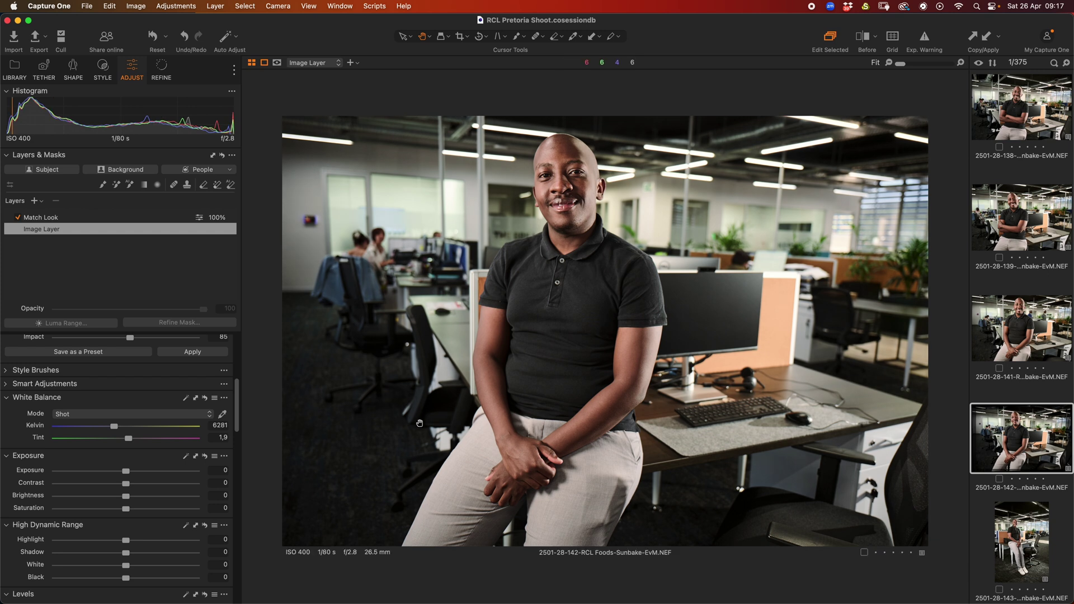
{"action": "left_click_drag", "start_coordinate": [126, 508], "coordinate": [122, 509]}
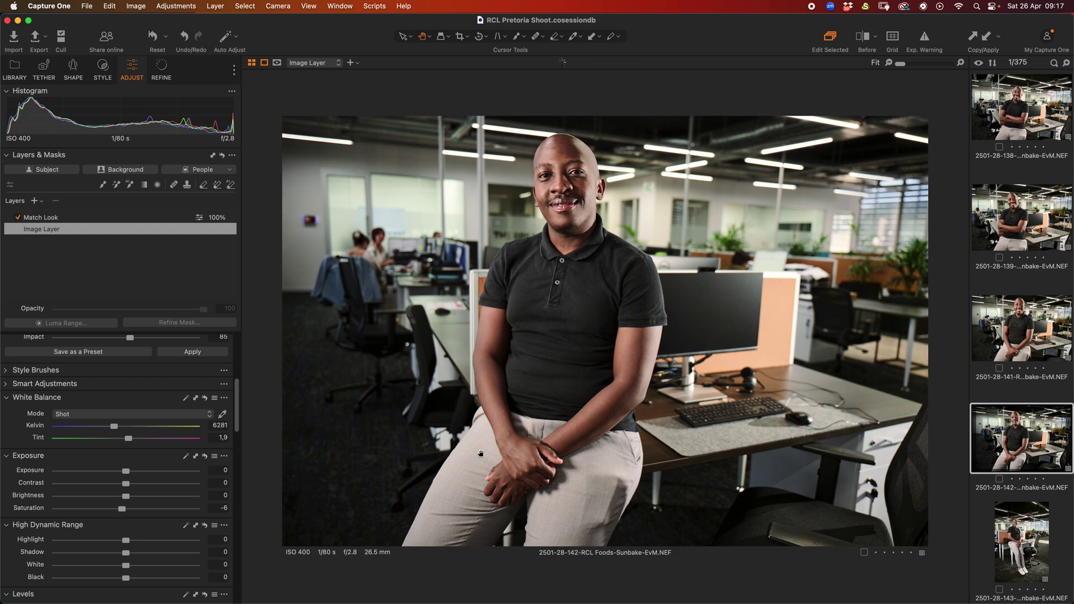